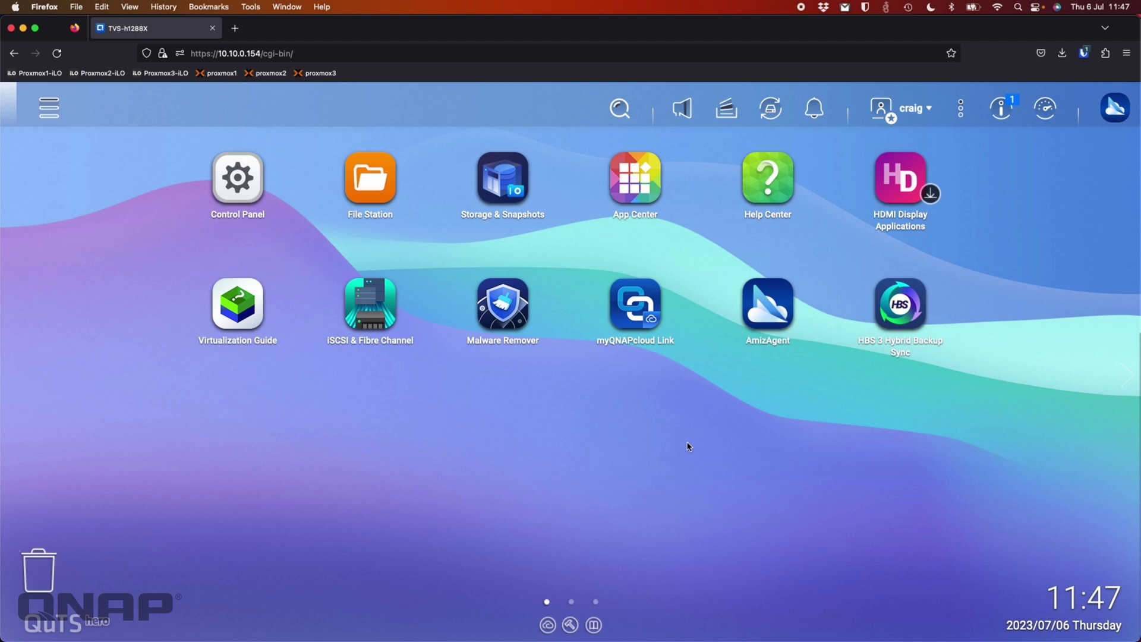
# - Open File Station showing the Data share and its twelve firmware image files
pyautogui.click(380, 187)
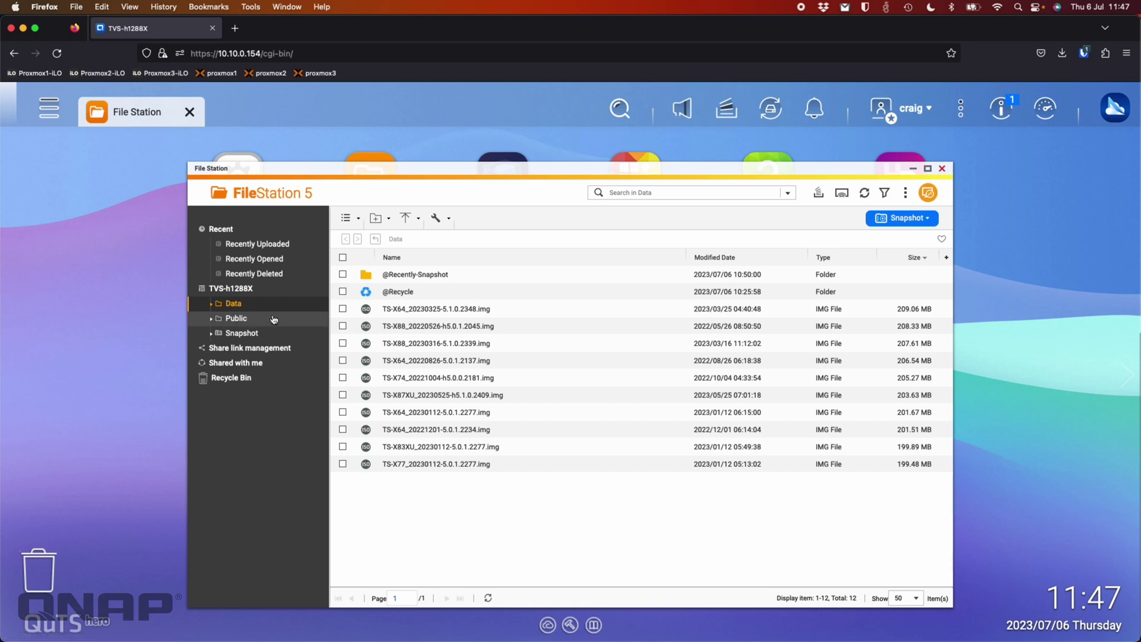
# - Close File Station after checking the Data folder, back to the QTS desktop
pyautogui.moveTo(244, 309)
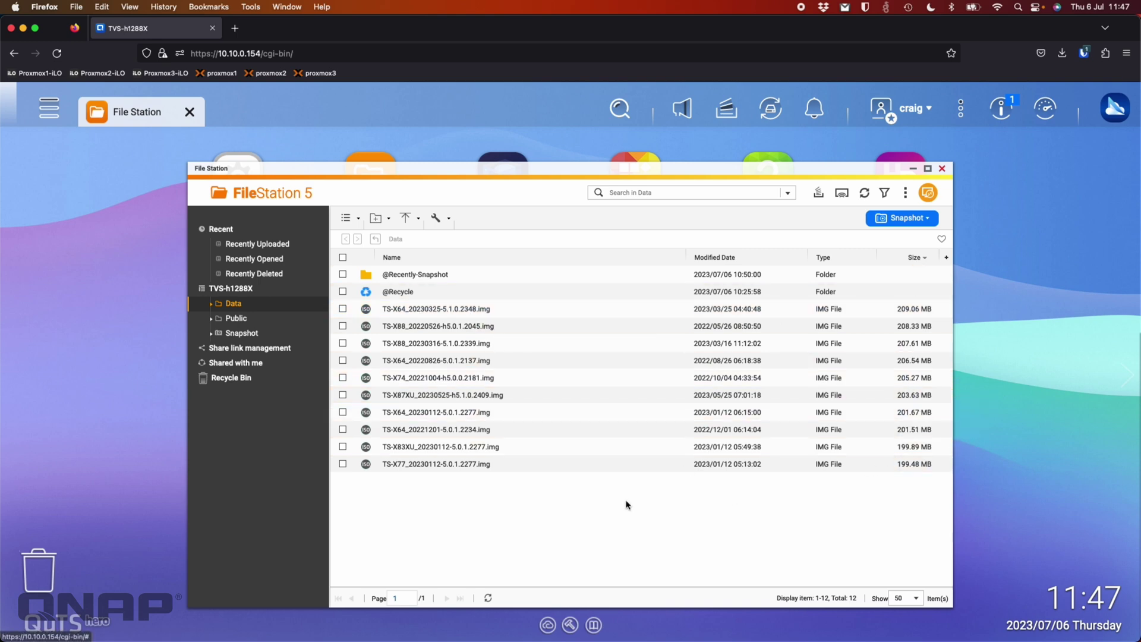
pyautogui.click(942, 169)
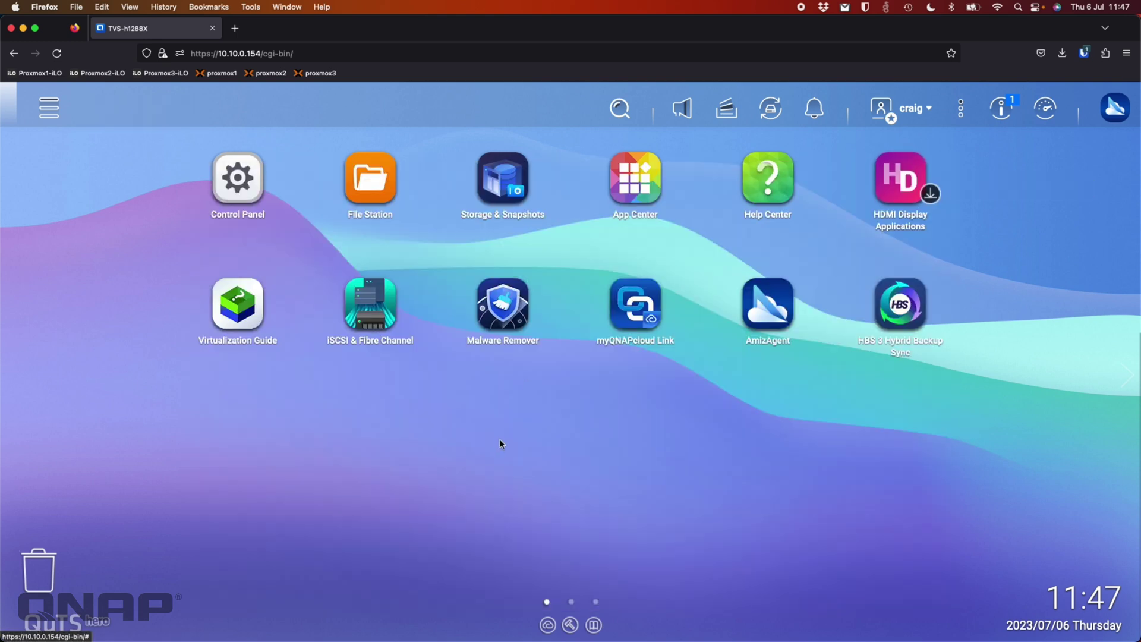
# - Launch HBS 3 and start a new backup job with the 25.65 GB Data folder as source
pyautogui.click(884, 308)
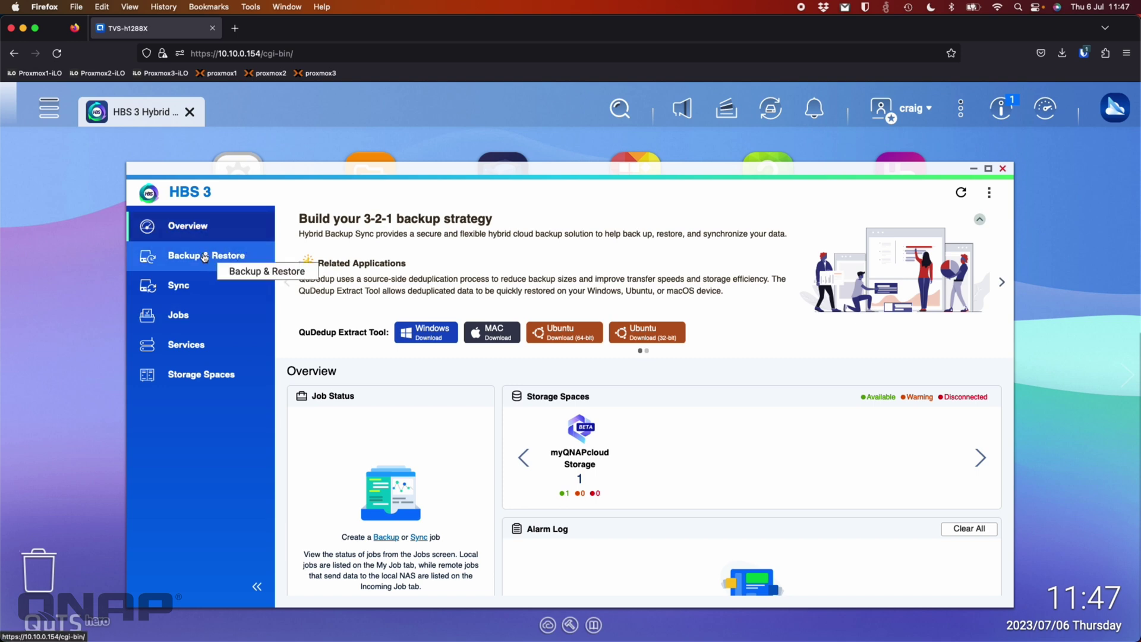
pyautogui.click(216, 254)
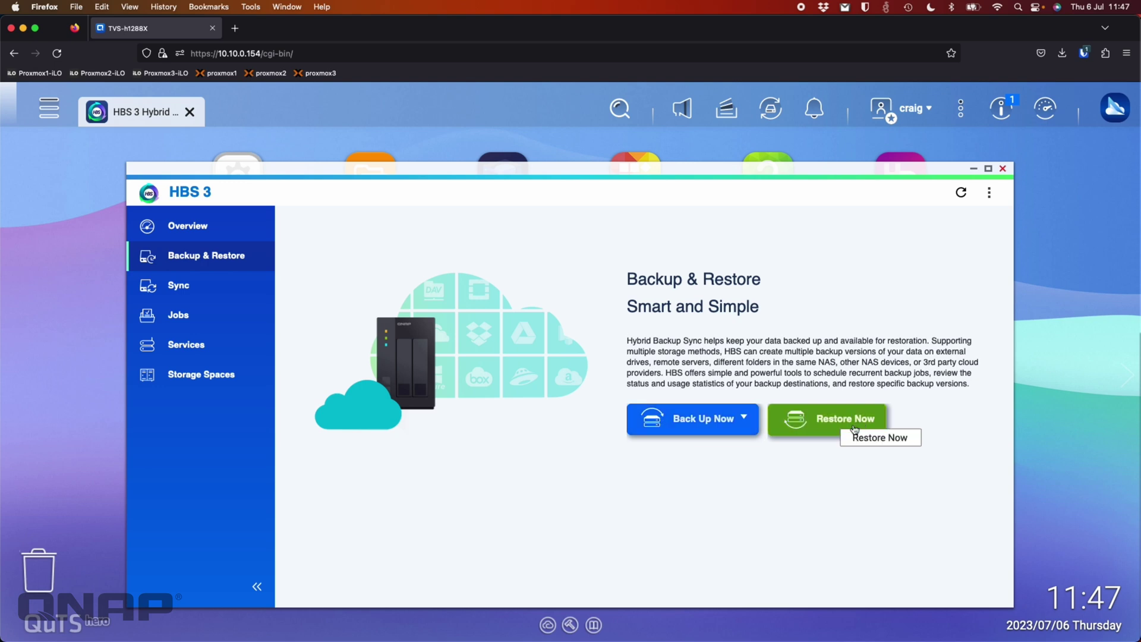
pyautogui.click(686, 429)
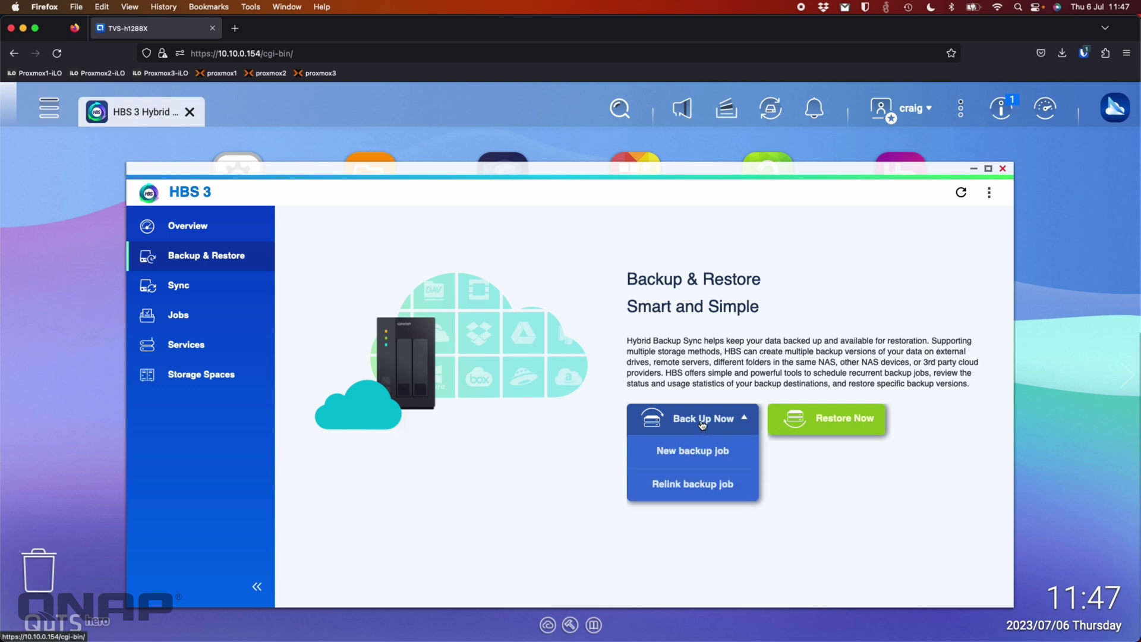
pyautogui.click(703, 455)
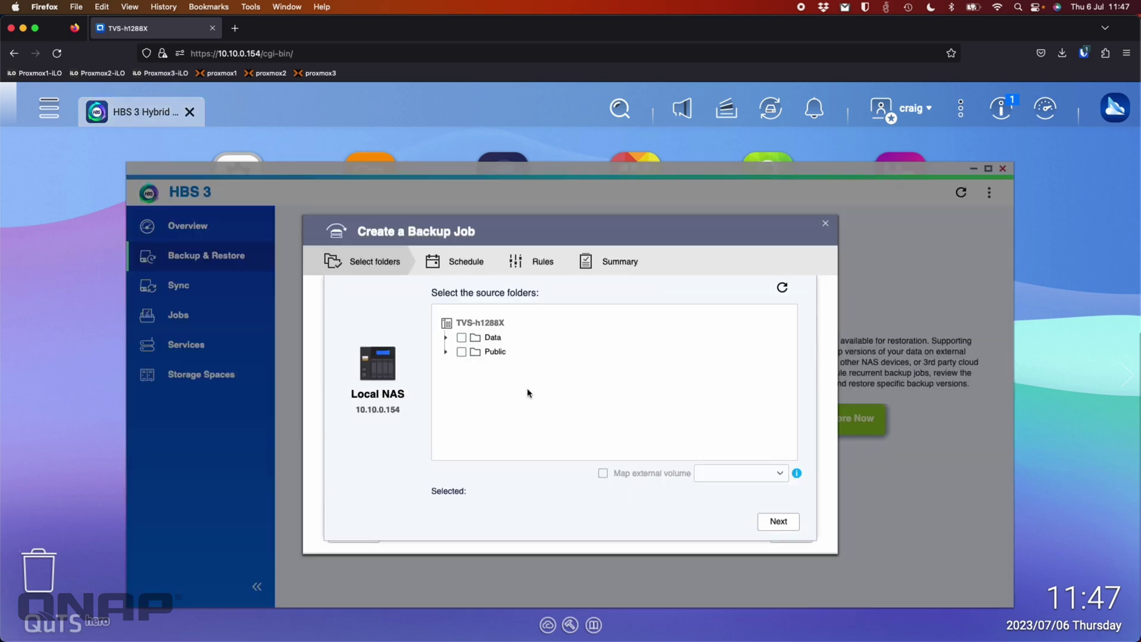
pyautogui.click(462, 338)
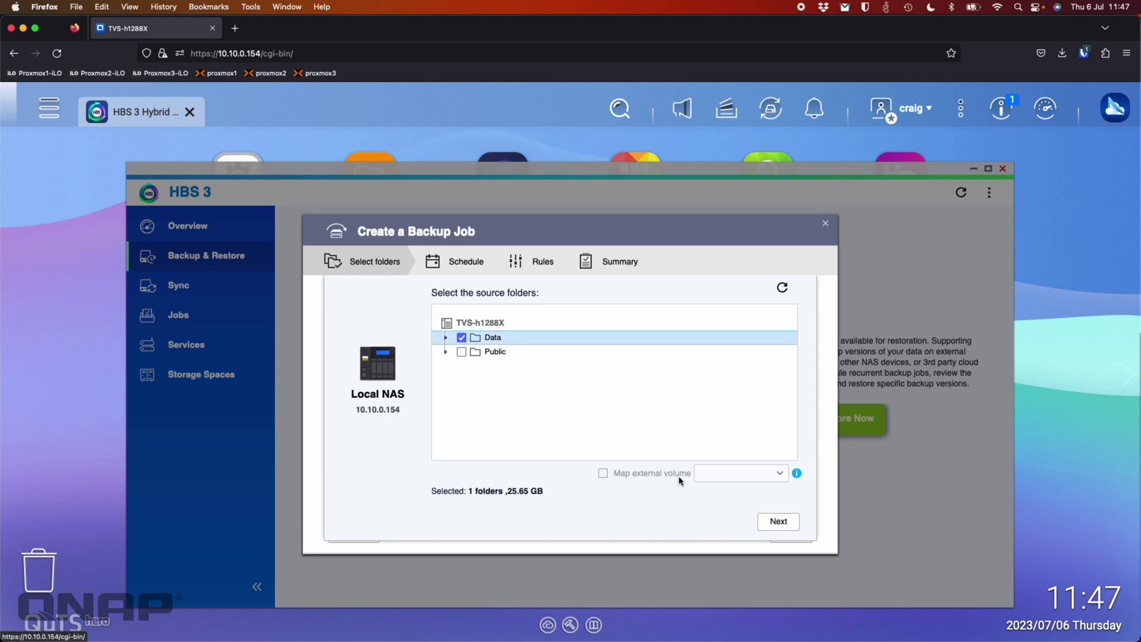
pyautogui.click(776, 521)
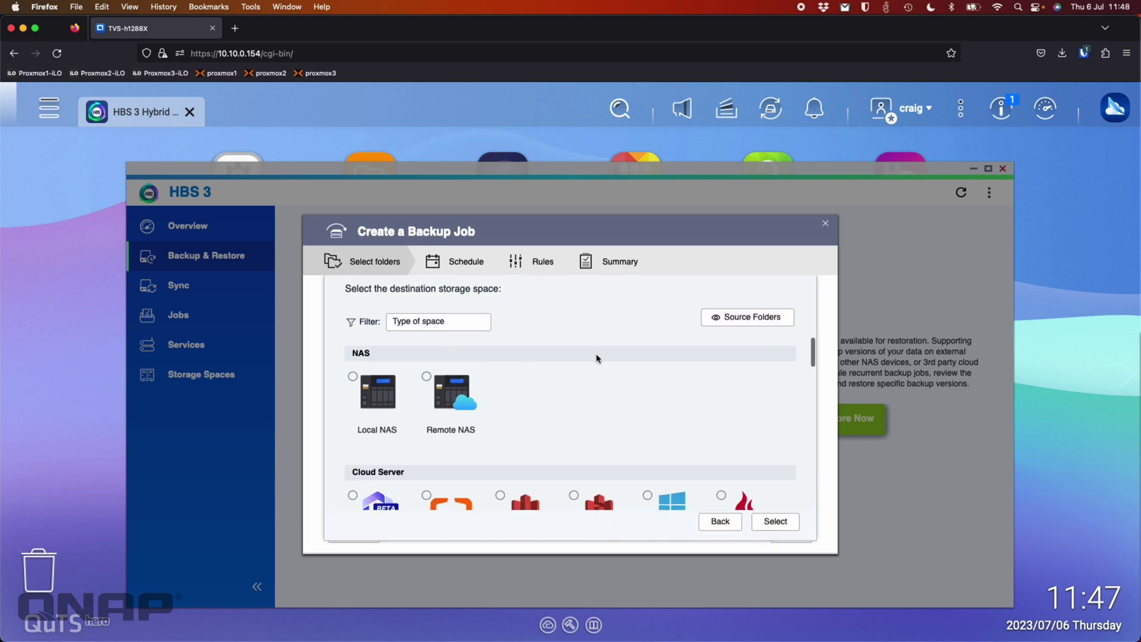
# - Set the TVS-h1288X-Backup folder on myQNAPcloud Storage as the backup destination
pyautogui.scroll(-3, 598, 359)
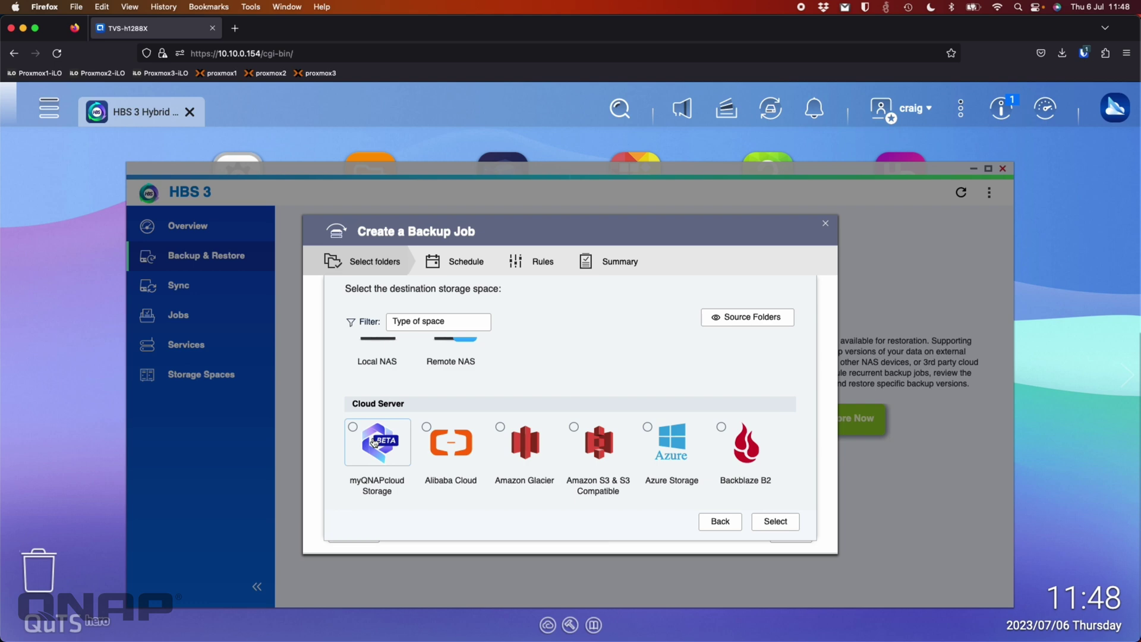
pyautogui.click(375, 434)
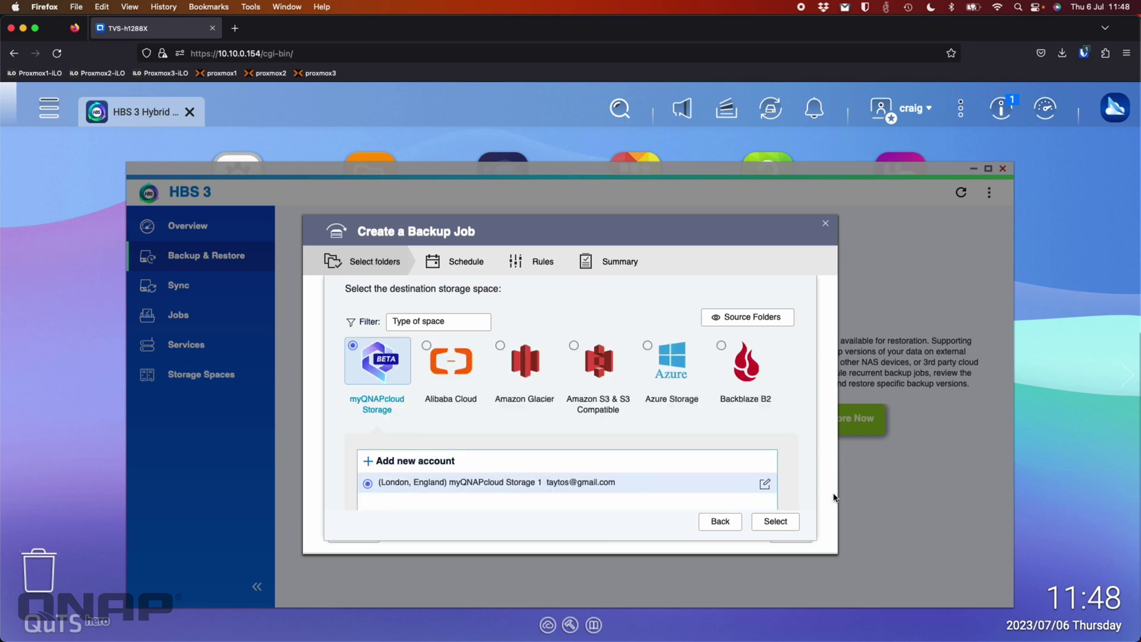
pyautogui.click(775, 522)
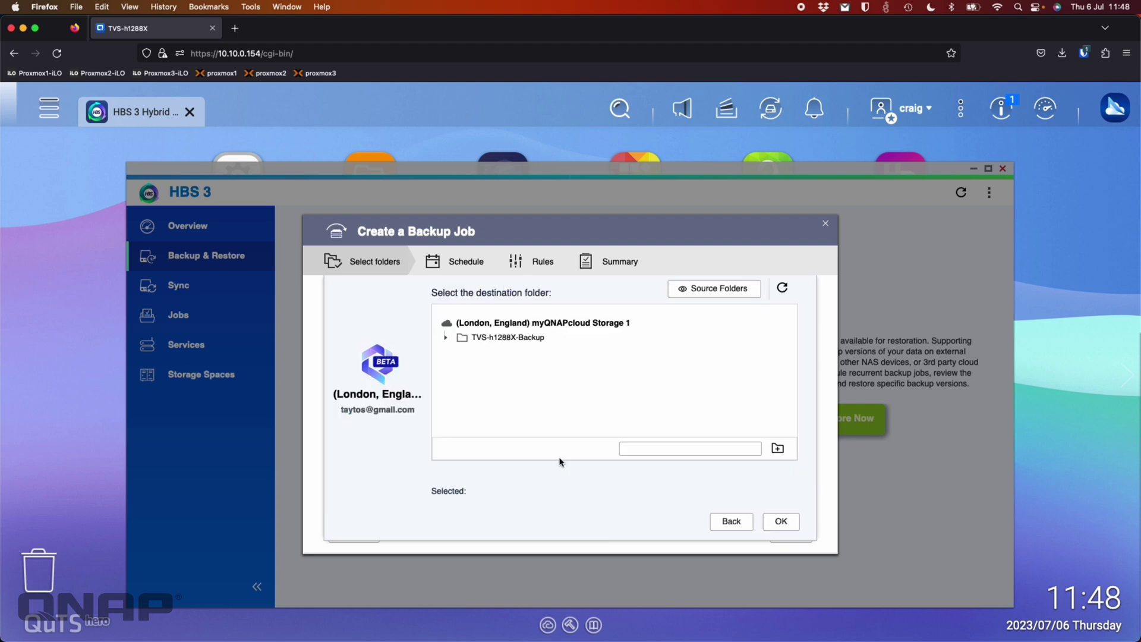
pyautogui.click(493, 342)
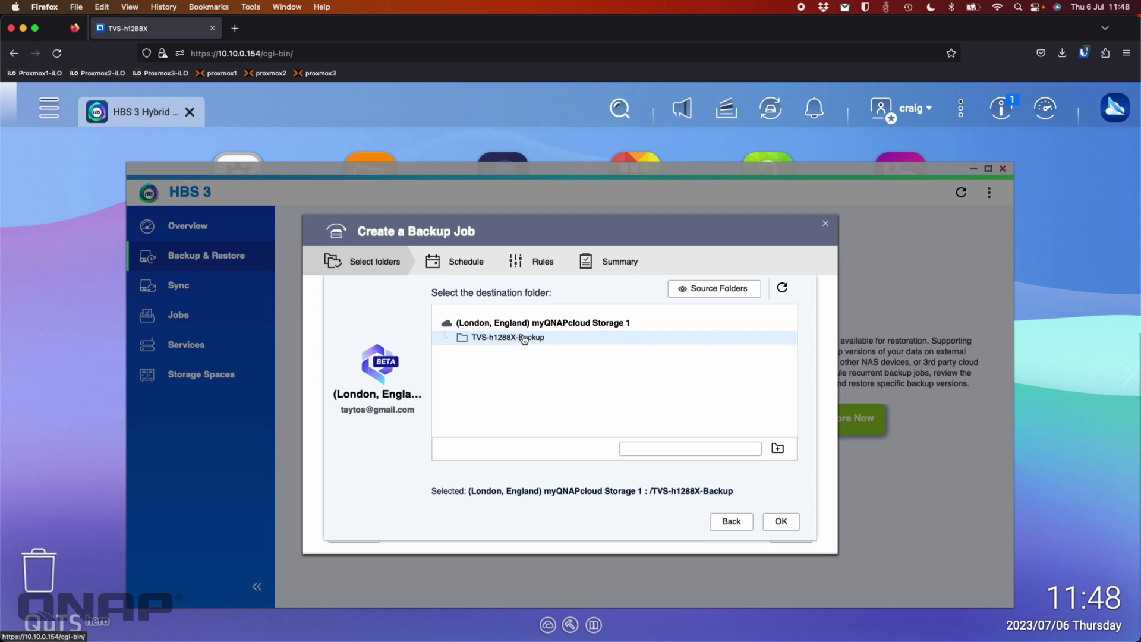
pyautogui.click(787, 523)
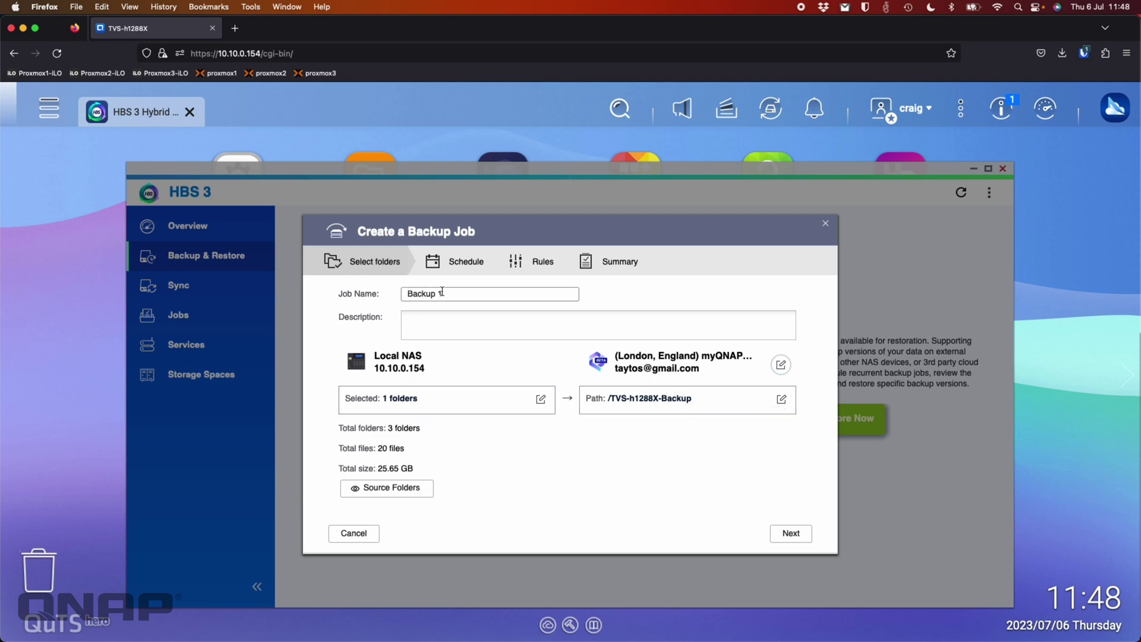
# - Name the job 'h1288x backup' with description 'data folder to cloud'
pyautogui.moveTo(452, 294); pyautogui.dragTo(382, 302)
pyautogui.write('h')
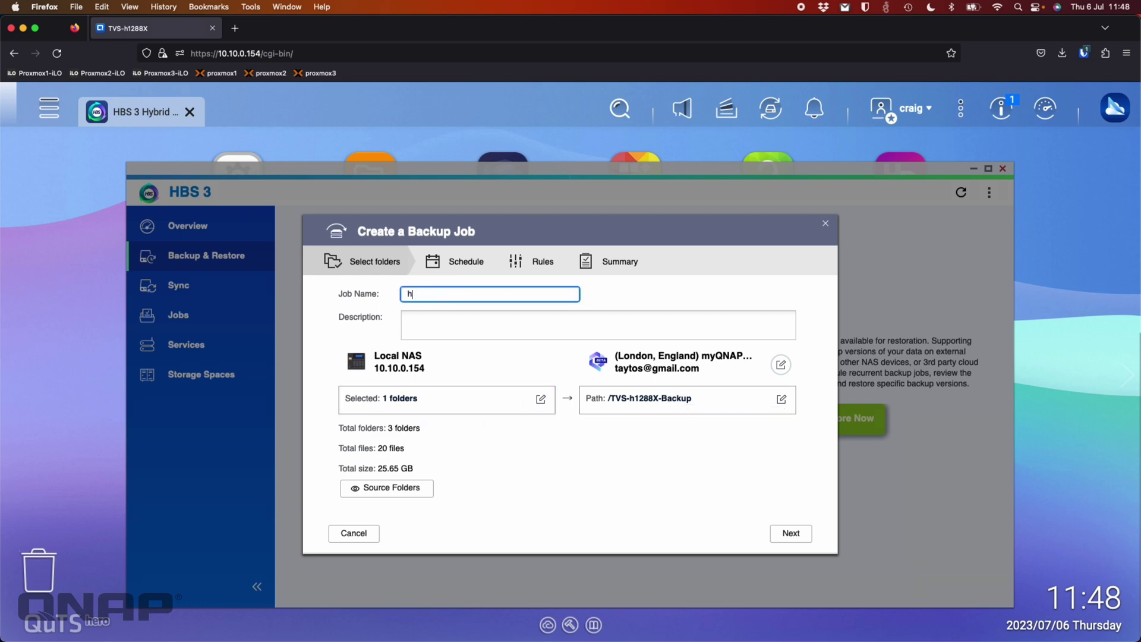
pyautogui.write('1288x backup')
pyautogui.click(555, 476)
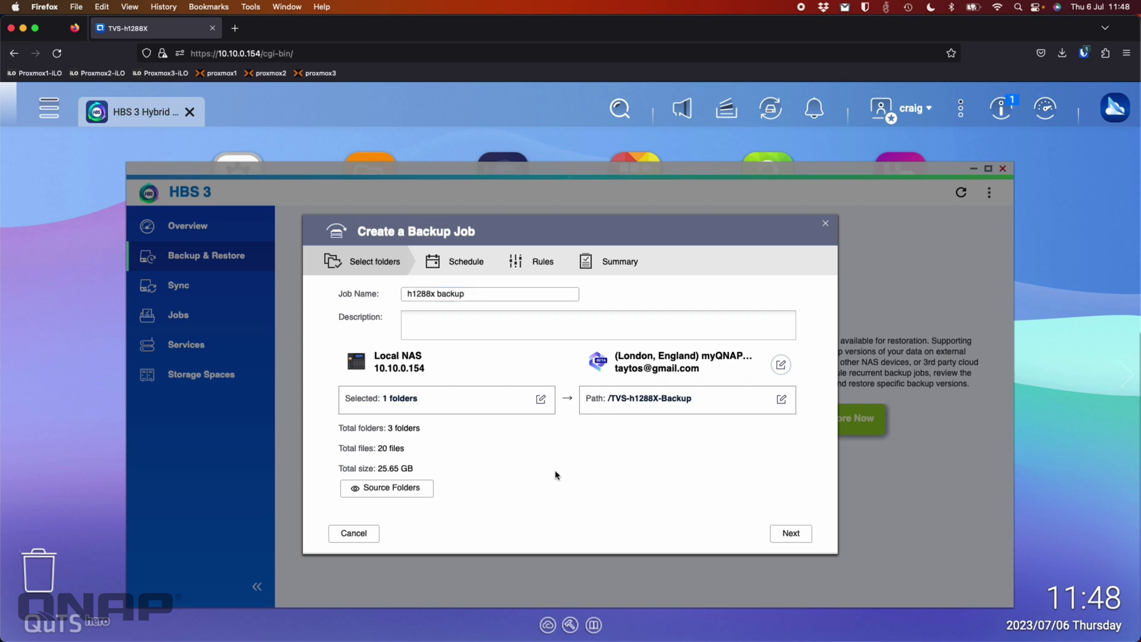
pyautogui.click(466, 324)
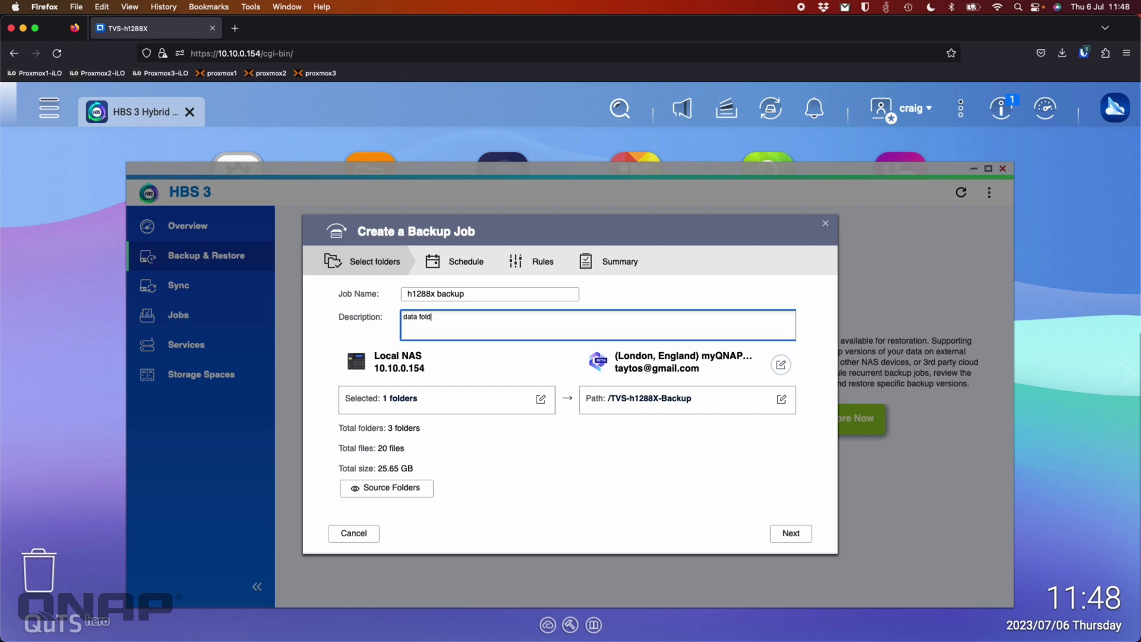
pyautogui.click(609, 468)
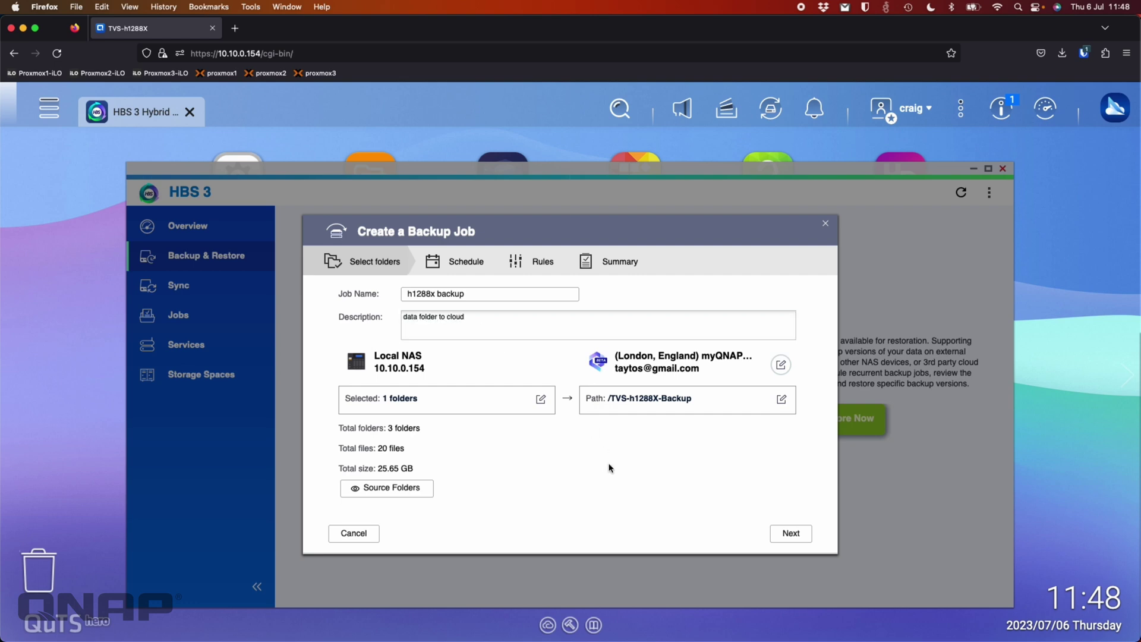
pyautogui.click(791, 534)
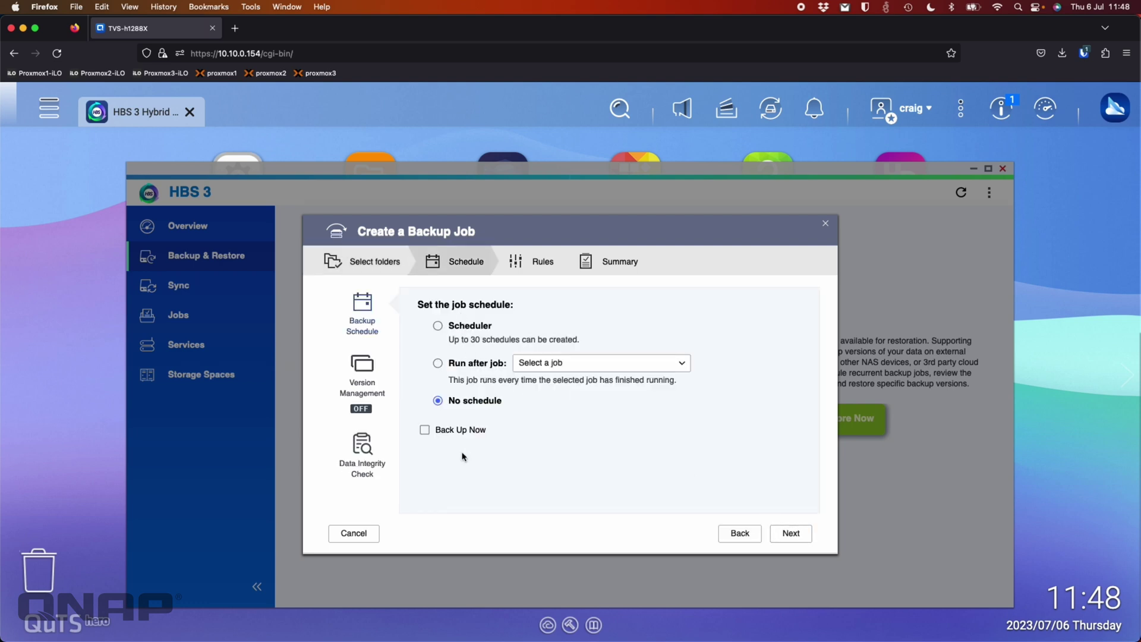
# - Give the job a daily 00:00 schedule and enable Back Up Now
pyautogui.click(461, 327)
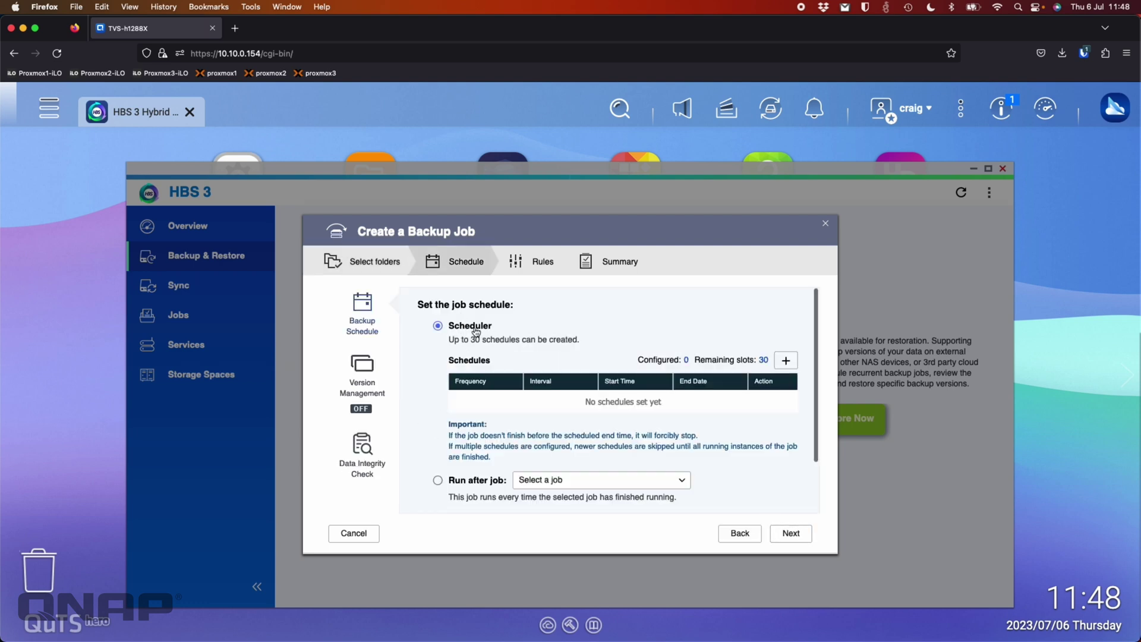
pyautogui.click(785, 362)
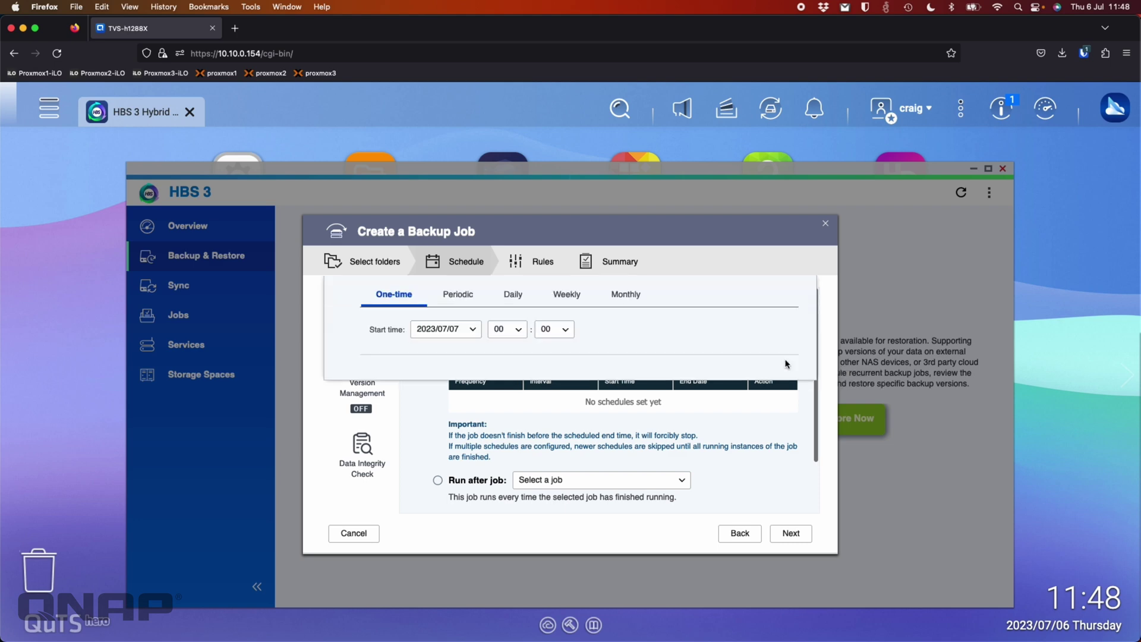
pyautogui.click(512, 294)
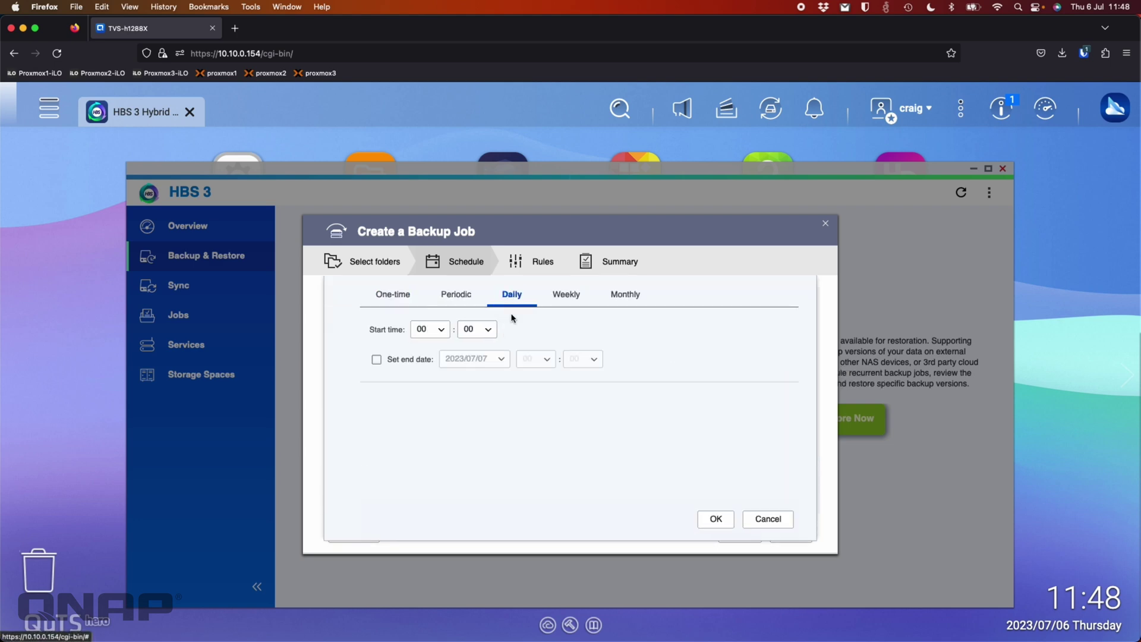
pyautogui.click(719, 520)
pyautogui.scroll(-2, 493, 411)
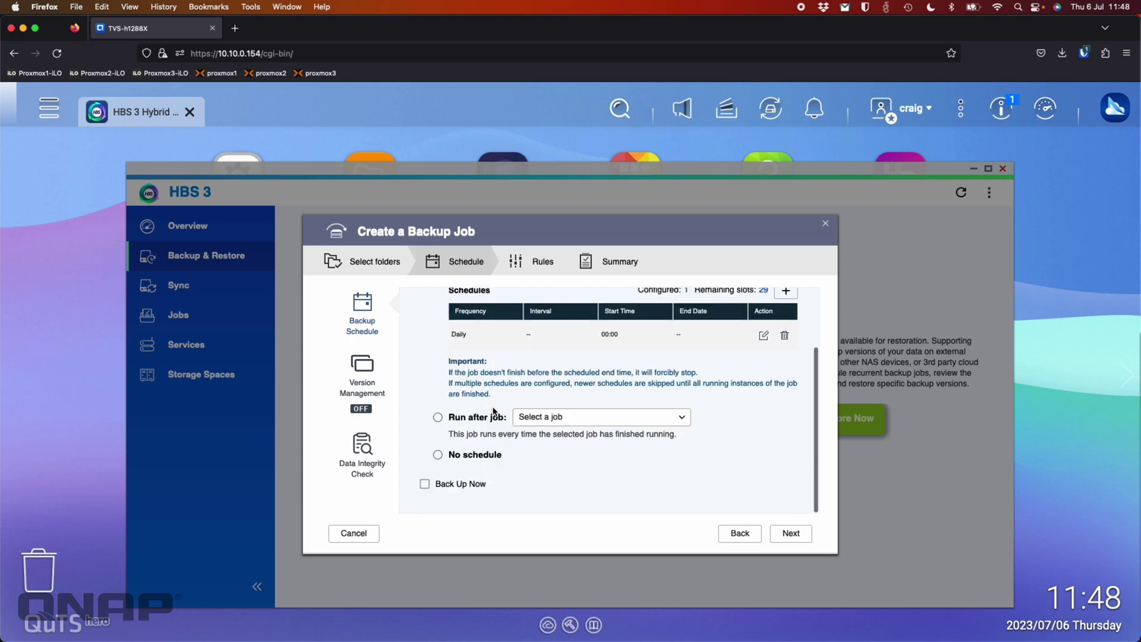
pyautogui.click(424, 489)
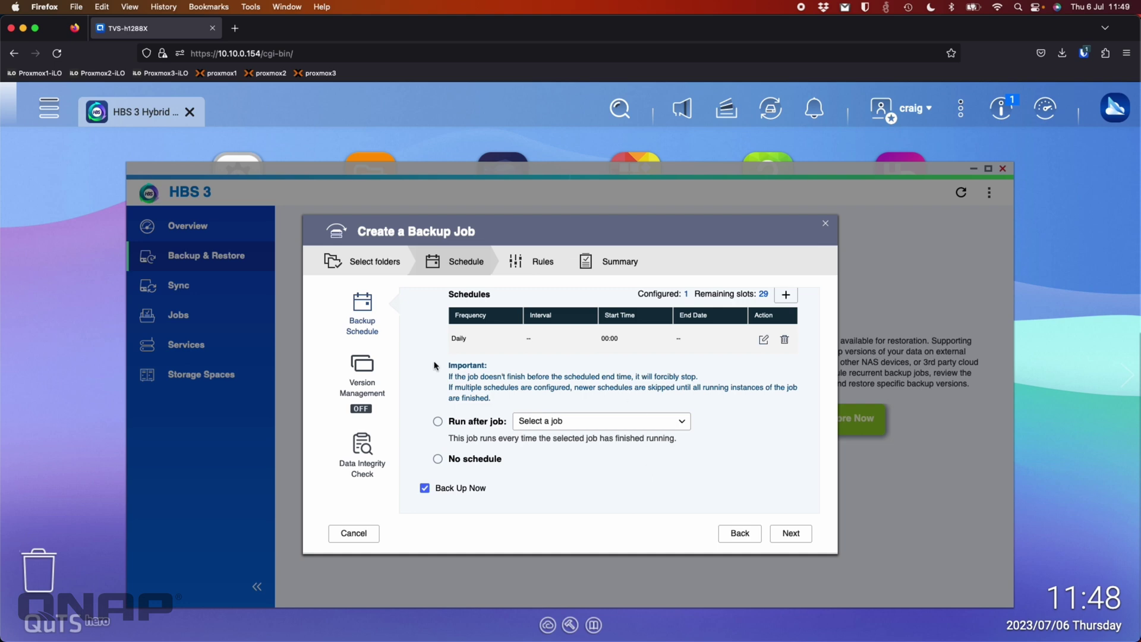
# - Review Version Management and Data Integrity Check, leaving both turned off
pyautogui.click(364, 377)
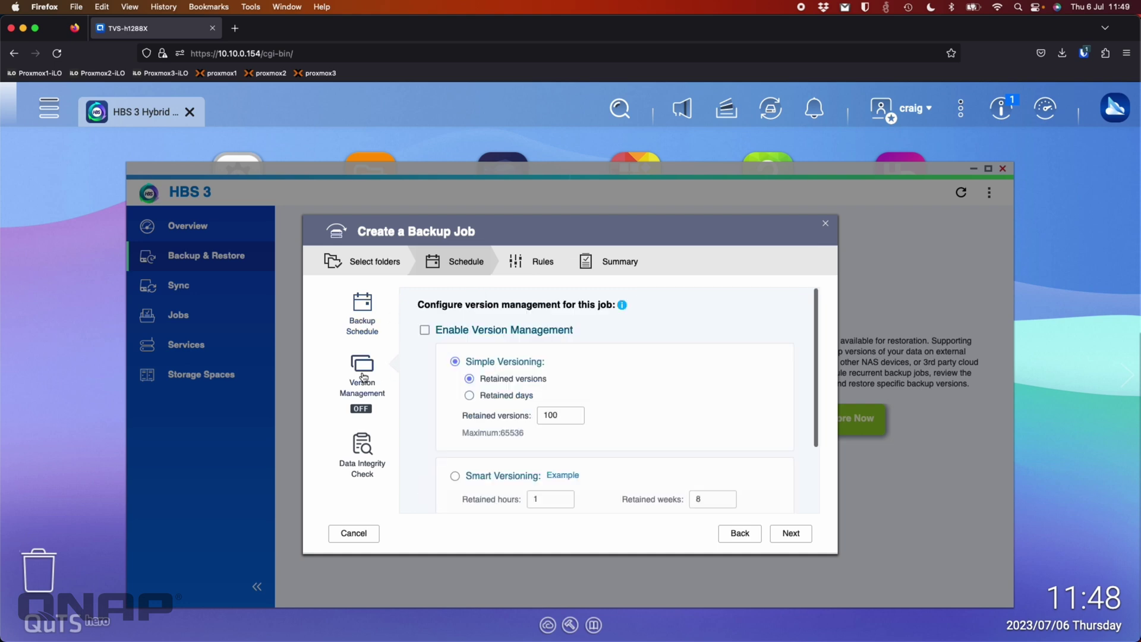
pyautogui.click(378, 457)
pyautogui.scroll(-5, 479, 426)
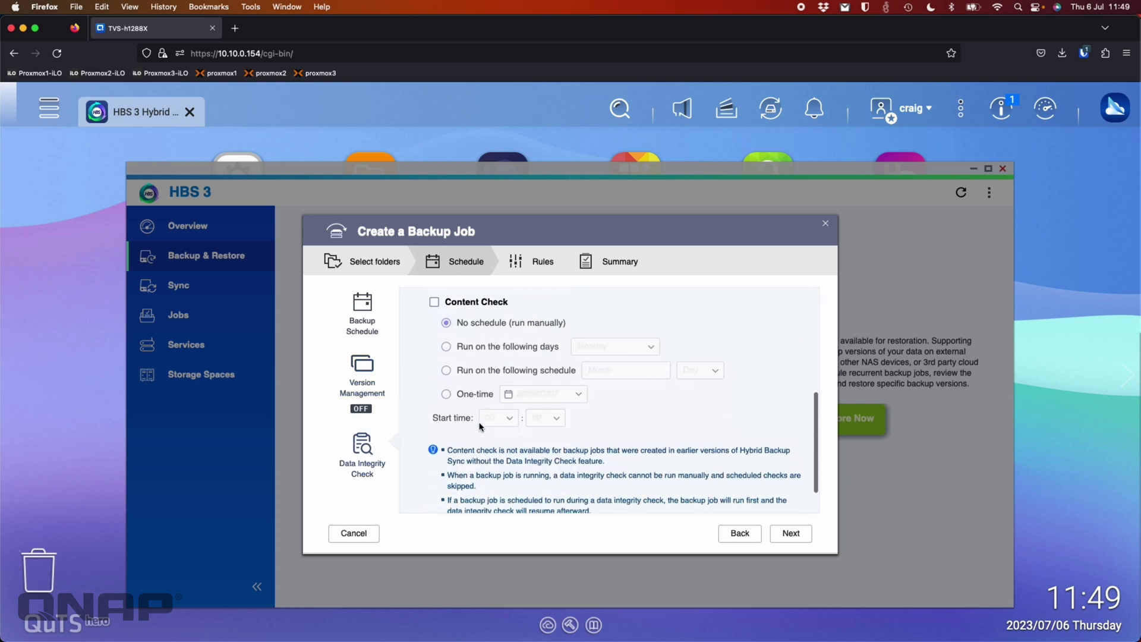
pyautogui.scroll(5, 479, 426)
pyautogui.click(345, 322)
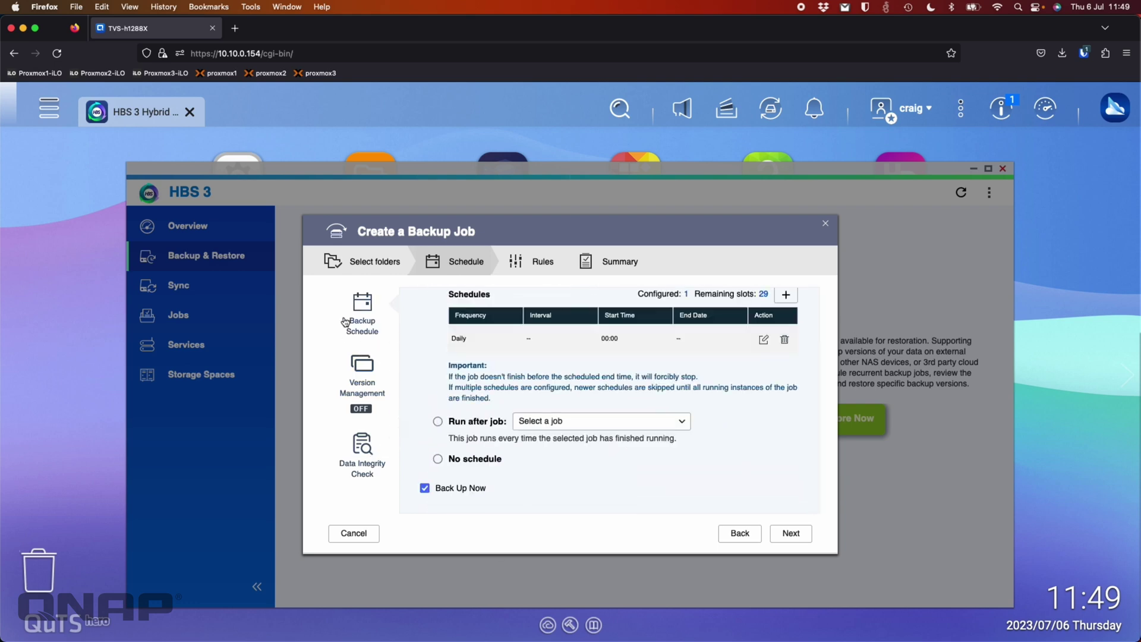
# - Review the default Methods, Policies and Options on the Rules step
pyautogui.click(794, 542)
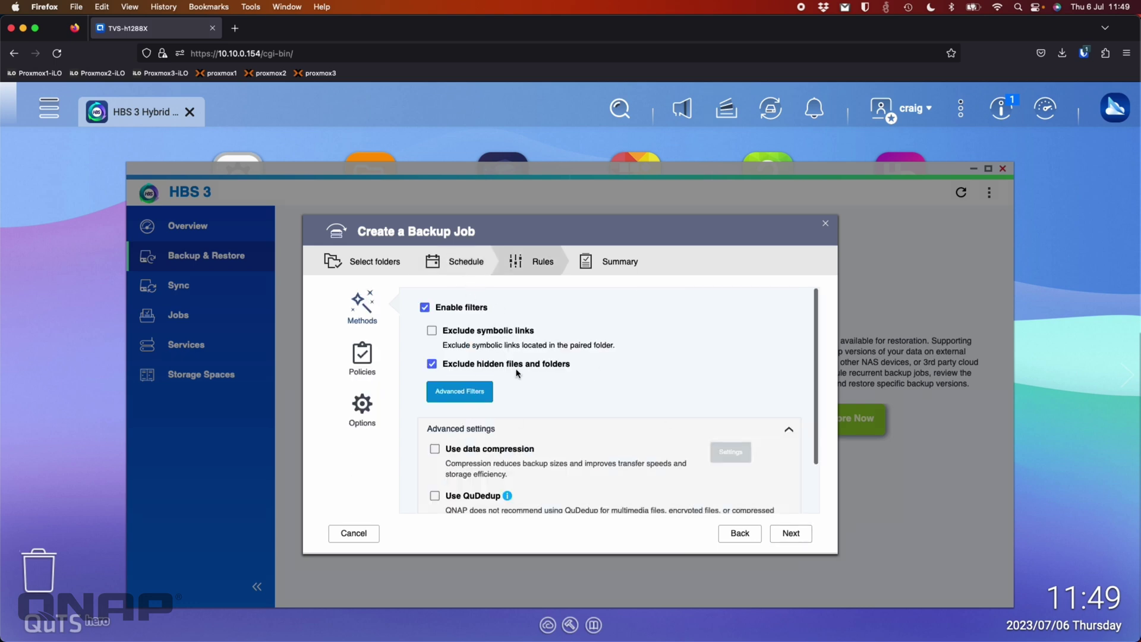
pyautogui.scroll(-2, 508, 369)
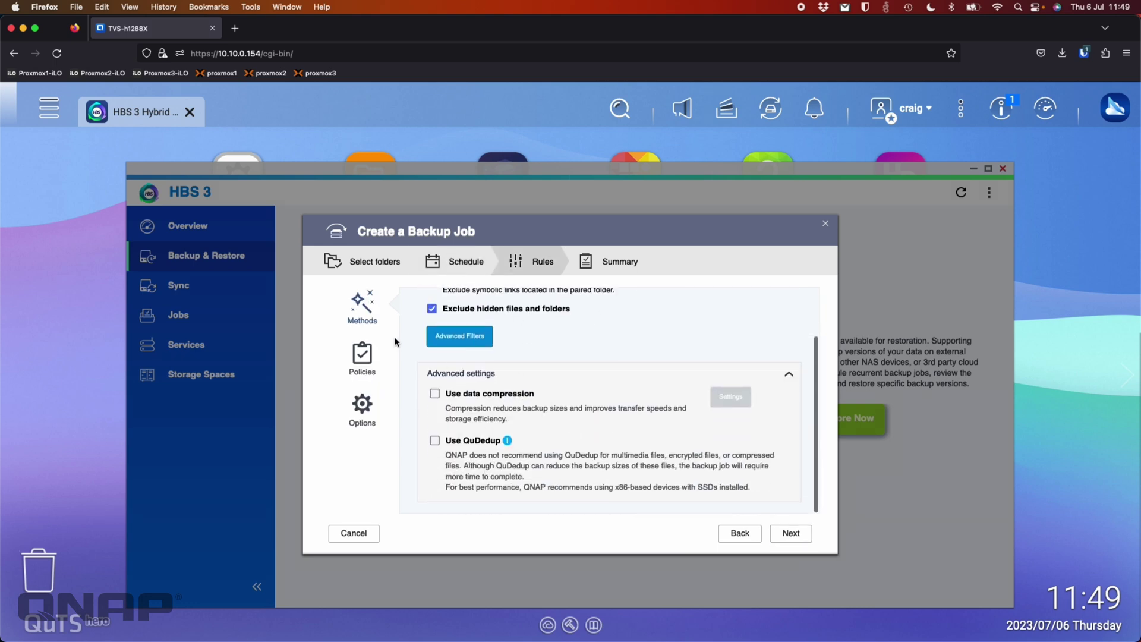
pyautogui.click(362, 357)
pyautogui.scroll(-3, 491, 407)
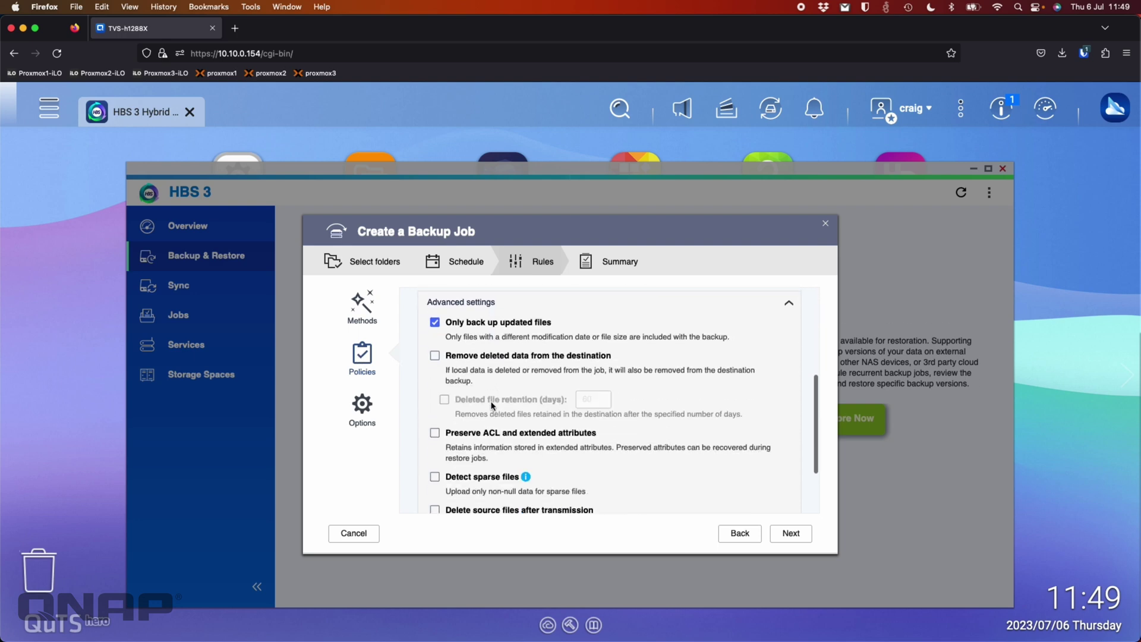
pyautogui.scroll(3, 485, 381)
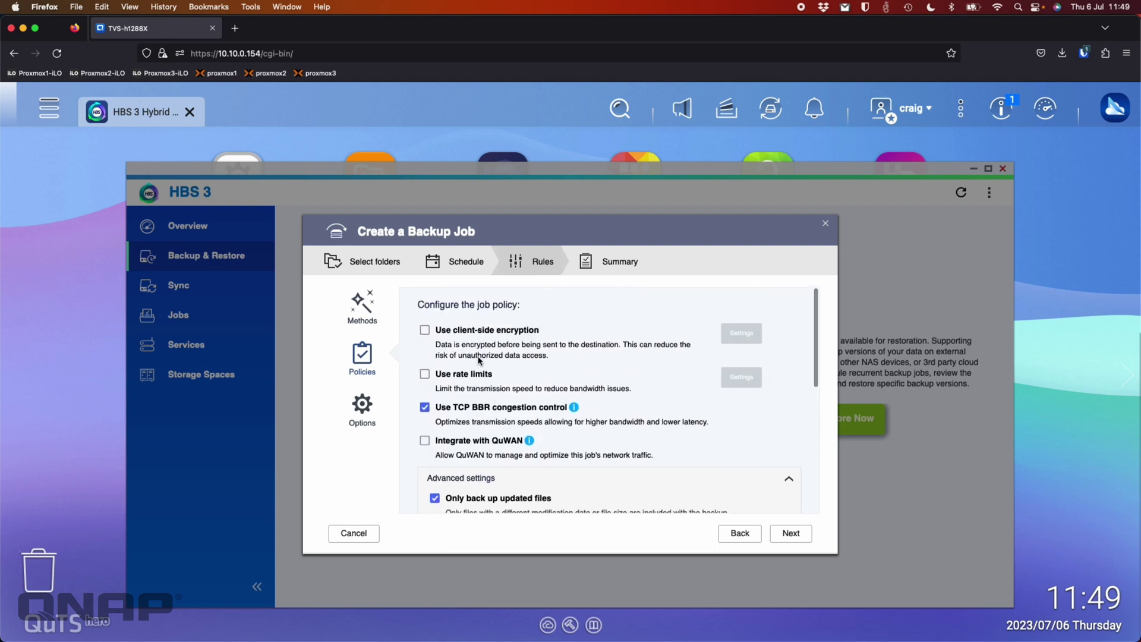
pyautogui.scroll(-6, 479, 360)
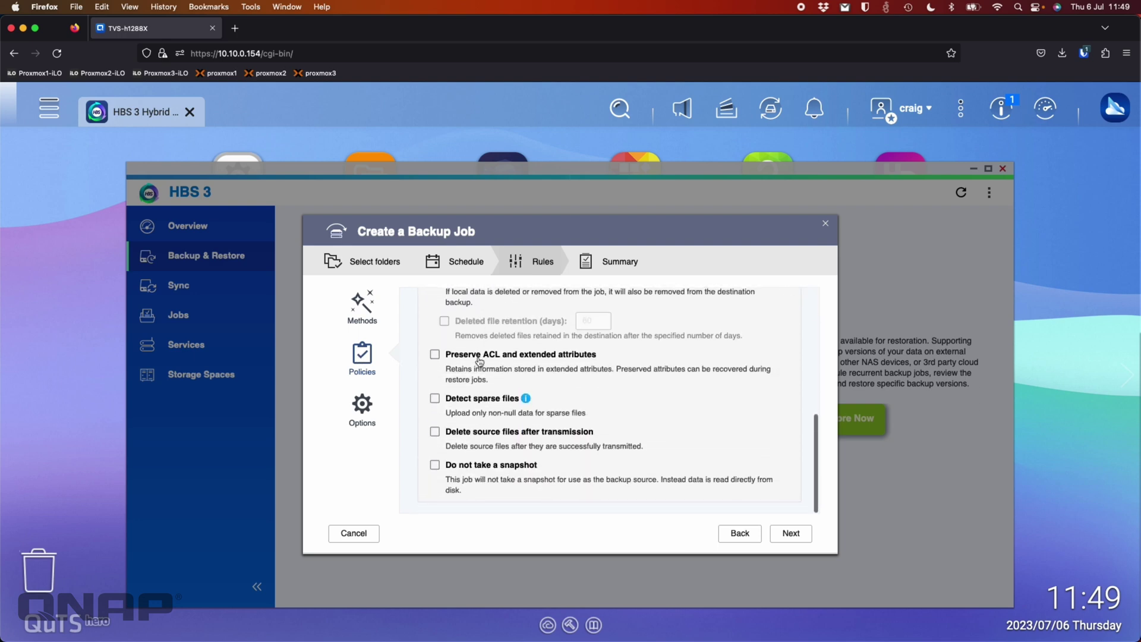
pyautogui.click(368, 410)
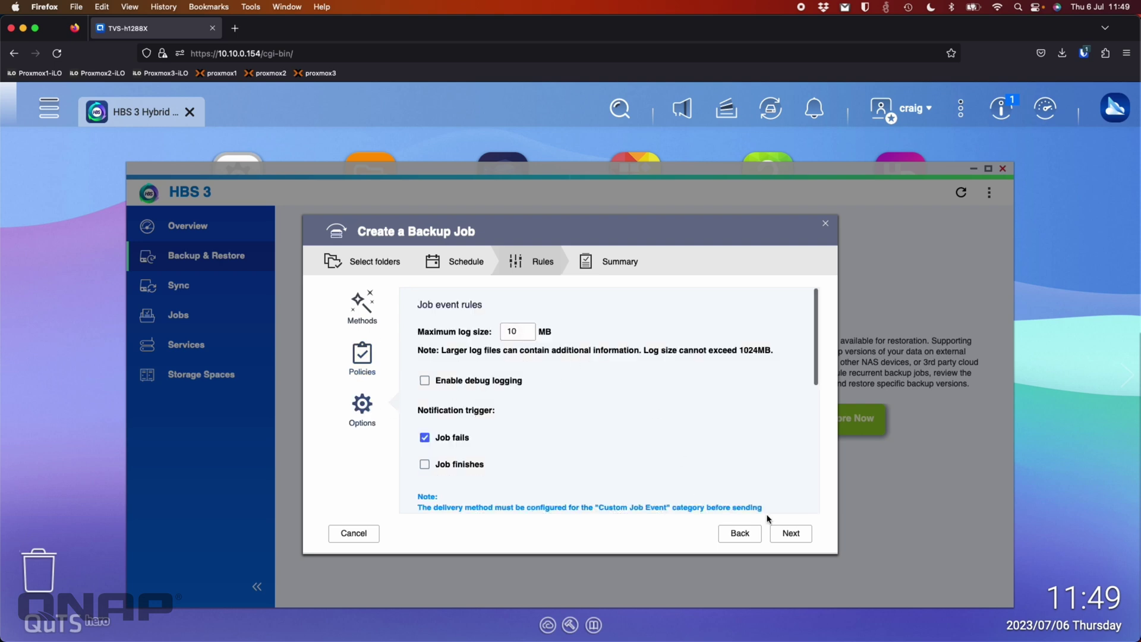
# - Check the Summary and create the h1288x backup job
pyautogui.click(791, 531)
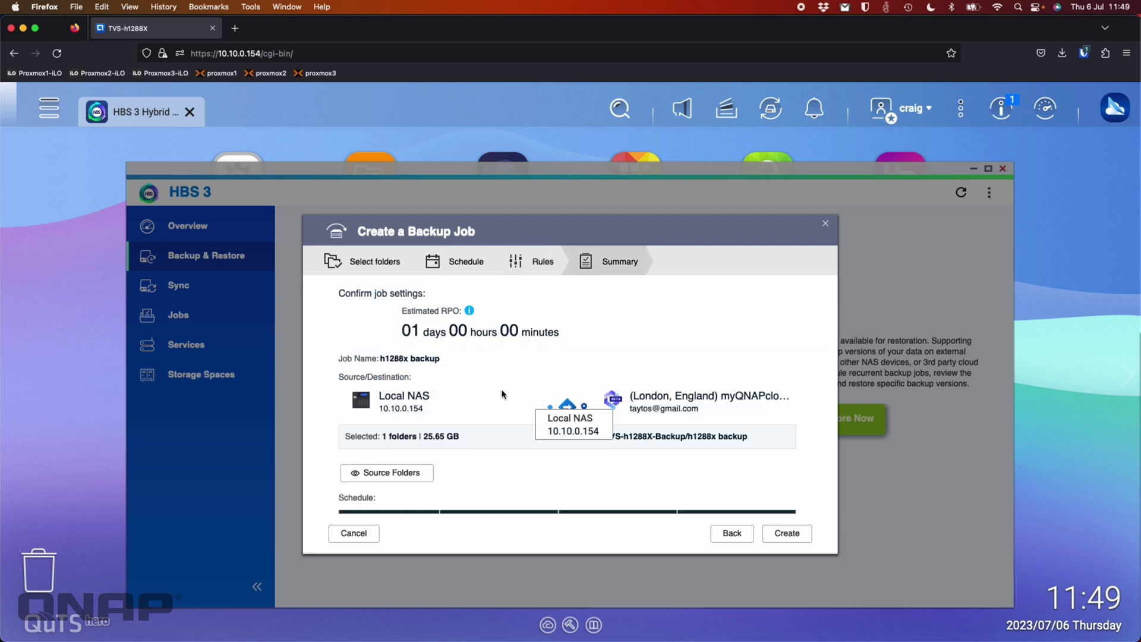
pyautogui.scroll(-2, 502, 395)
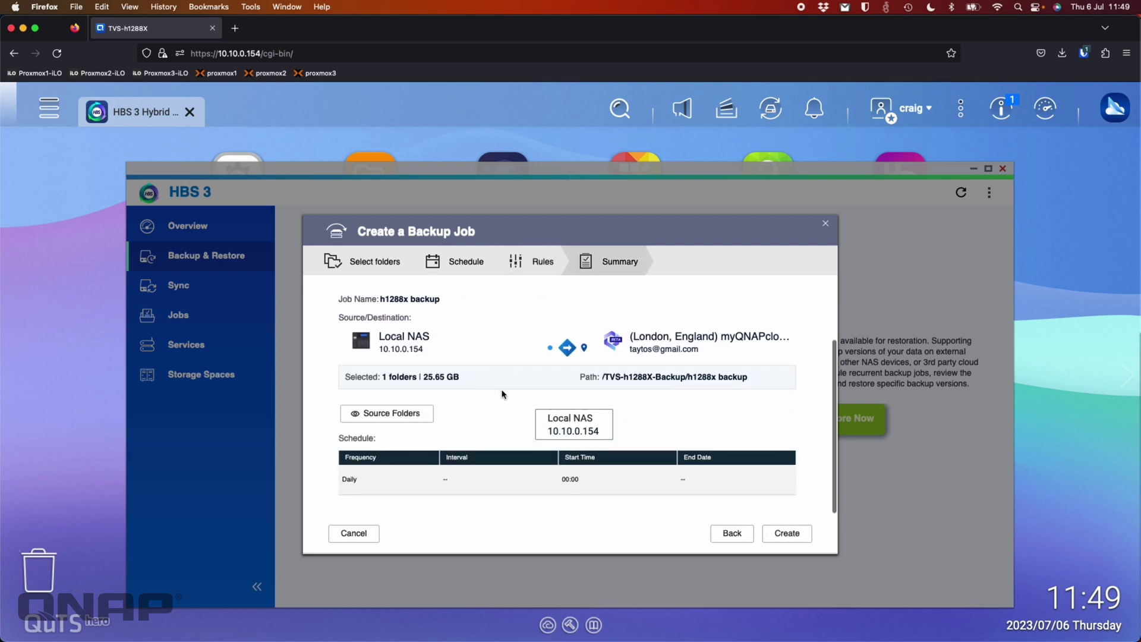
pyautogui.click(793, 534)
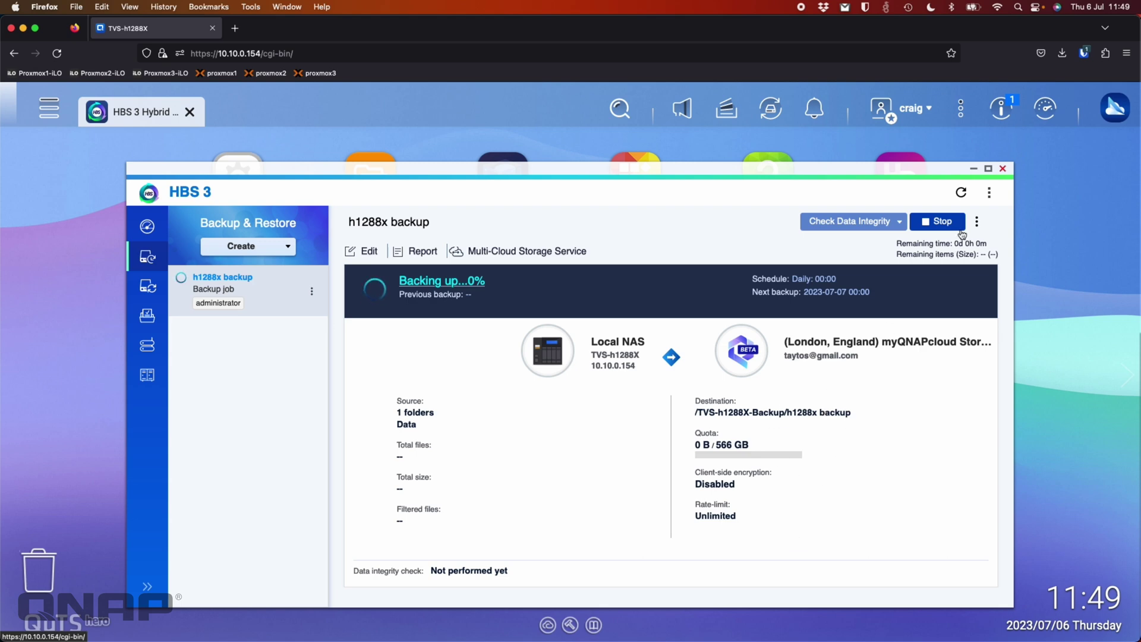
# - Maximize HBS 3 and view the job history report for run 1
pyautogui.click(989, 168)
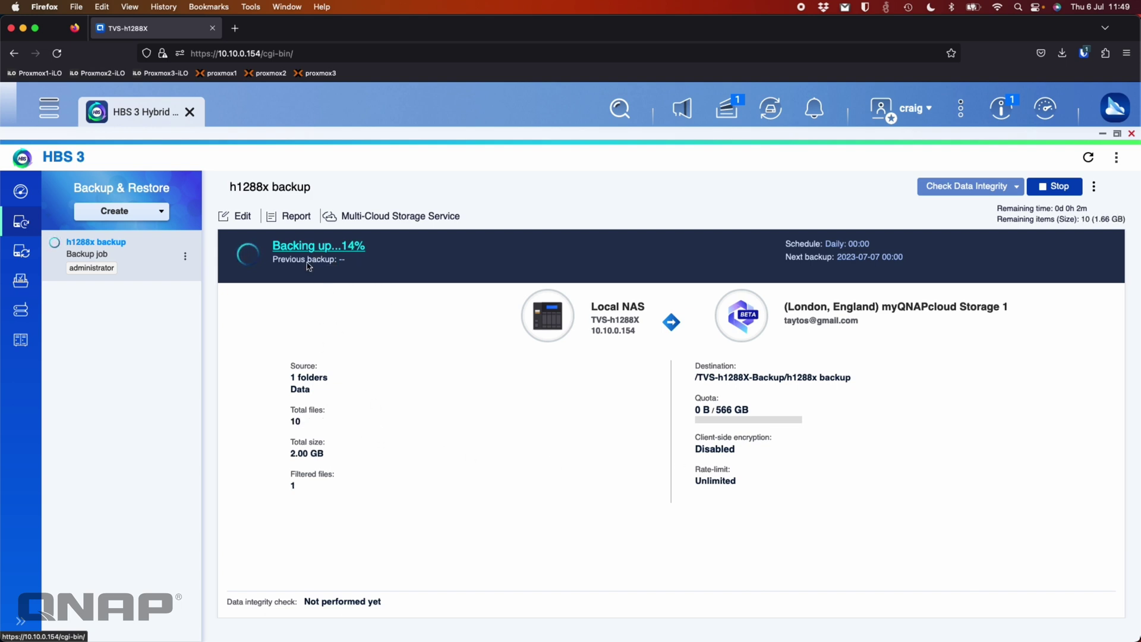
pyautogui.click(292, 218)
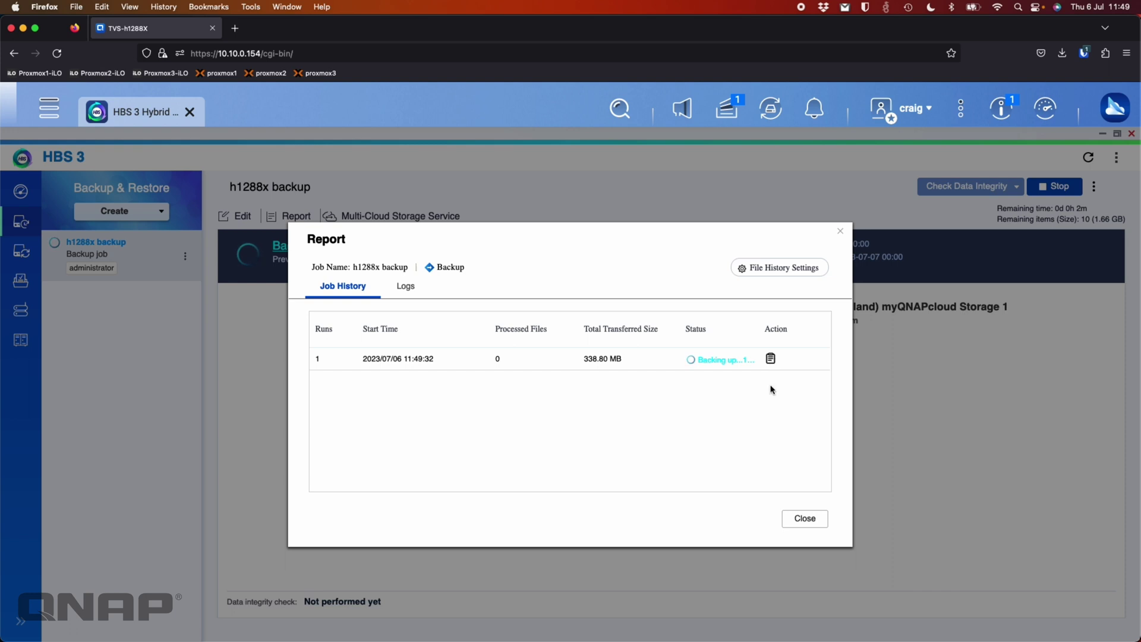
# - Inspect the run details confirming 10 files and 2.00 GB transferred, then close both dialogs
pyautogui.click(771, 359)
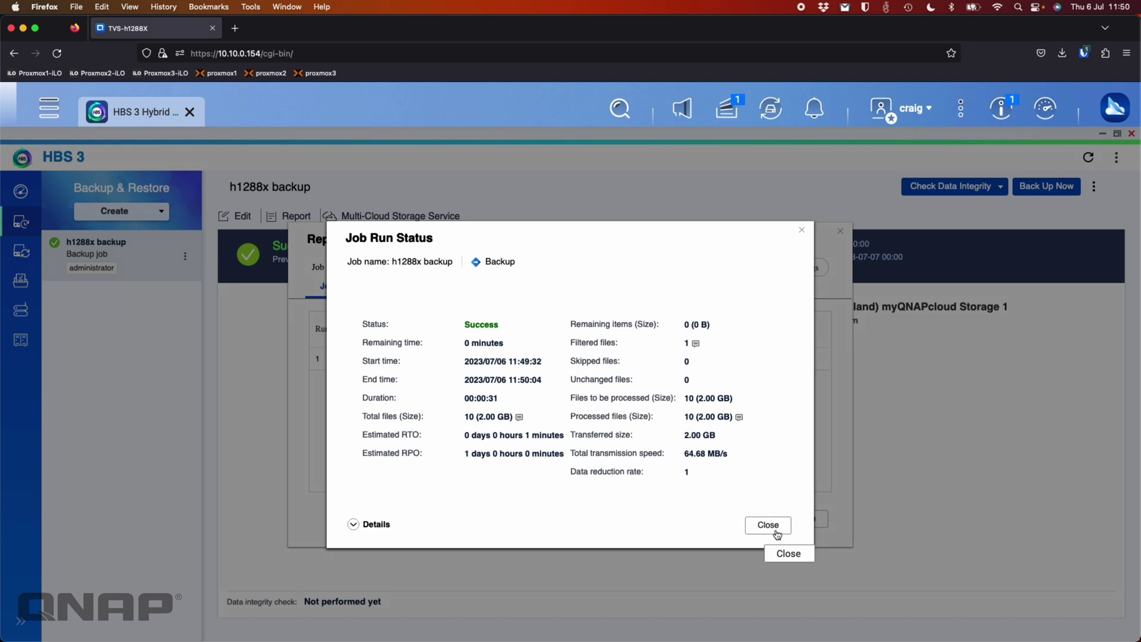
pyautogui.click(353, 525)
pyautogui.scroll(-5, 505, 466)
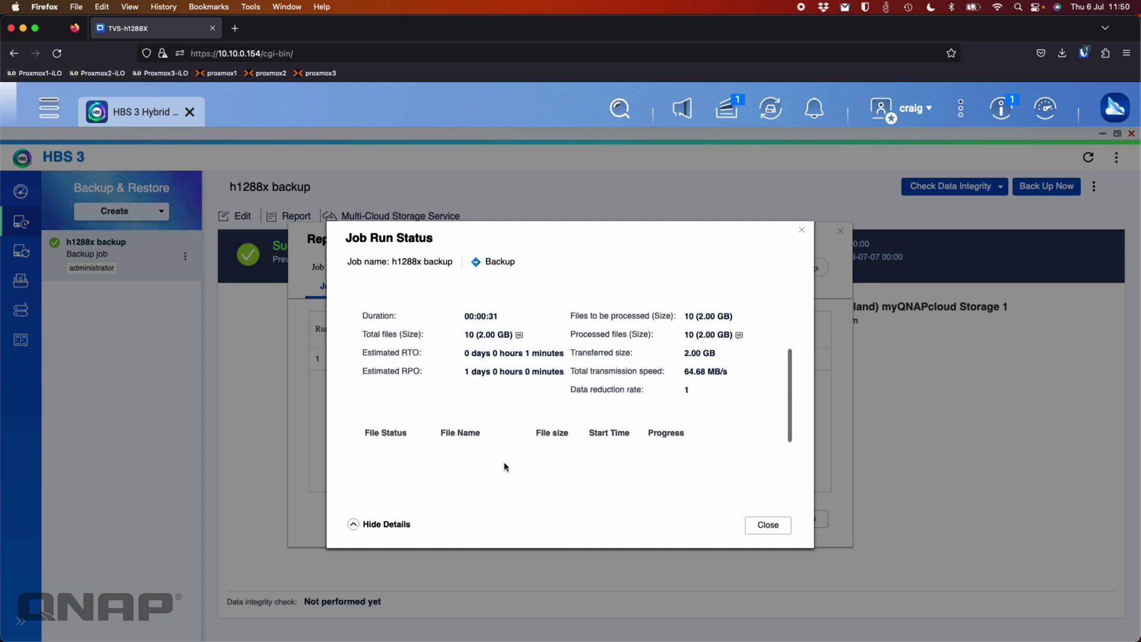
pyautogui.scroll(2, 505, 467)
pyautogui.scroll(1, 505, 466)
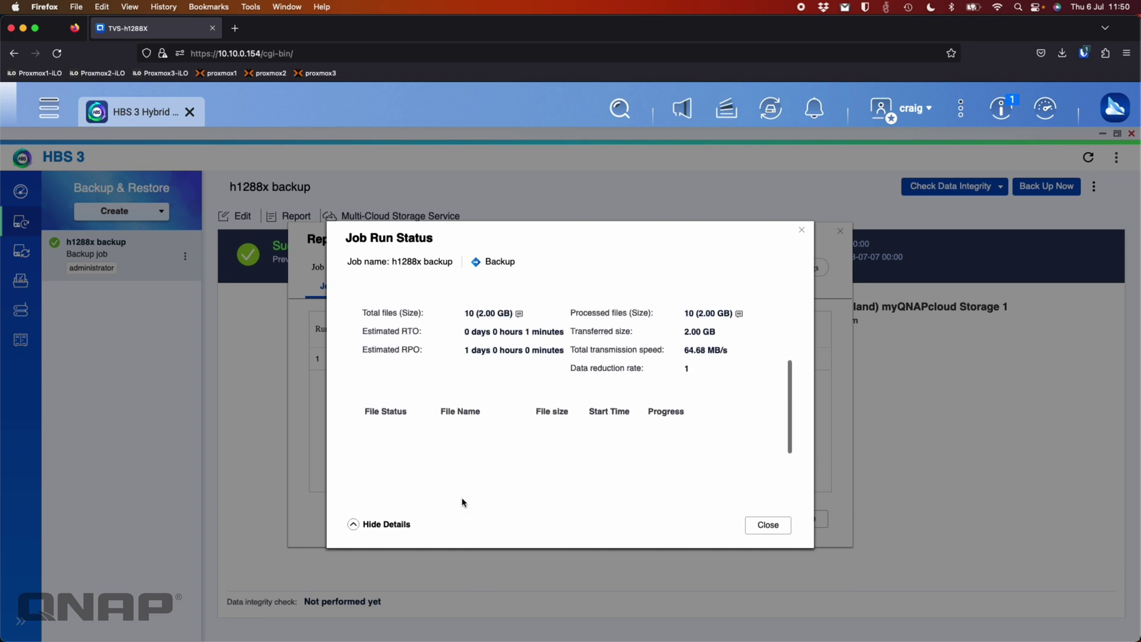
pyautogui.scroll(3, 466, 499)
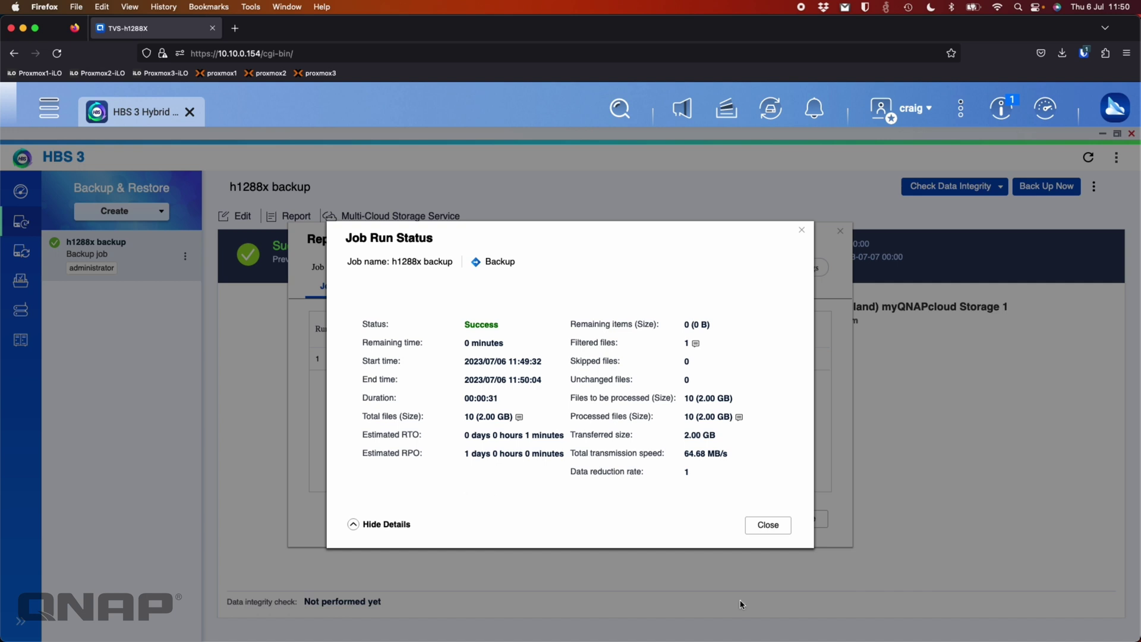
pyautogui.click(769, 527)
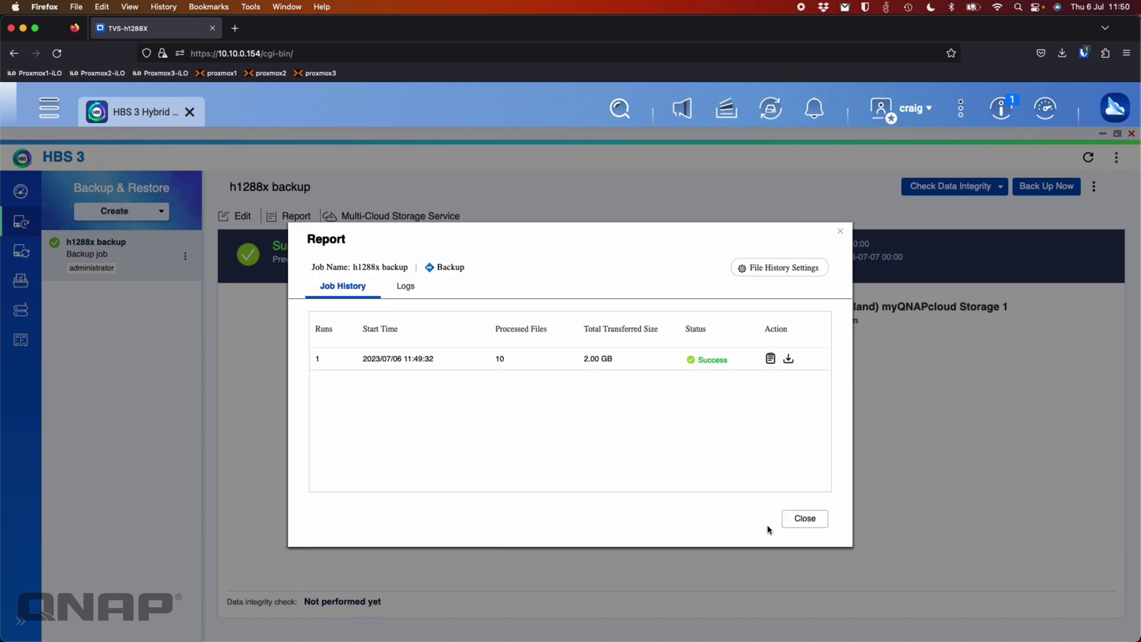
pyautogui.click(804, 519)
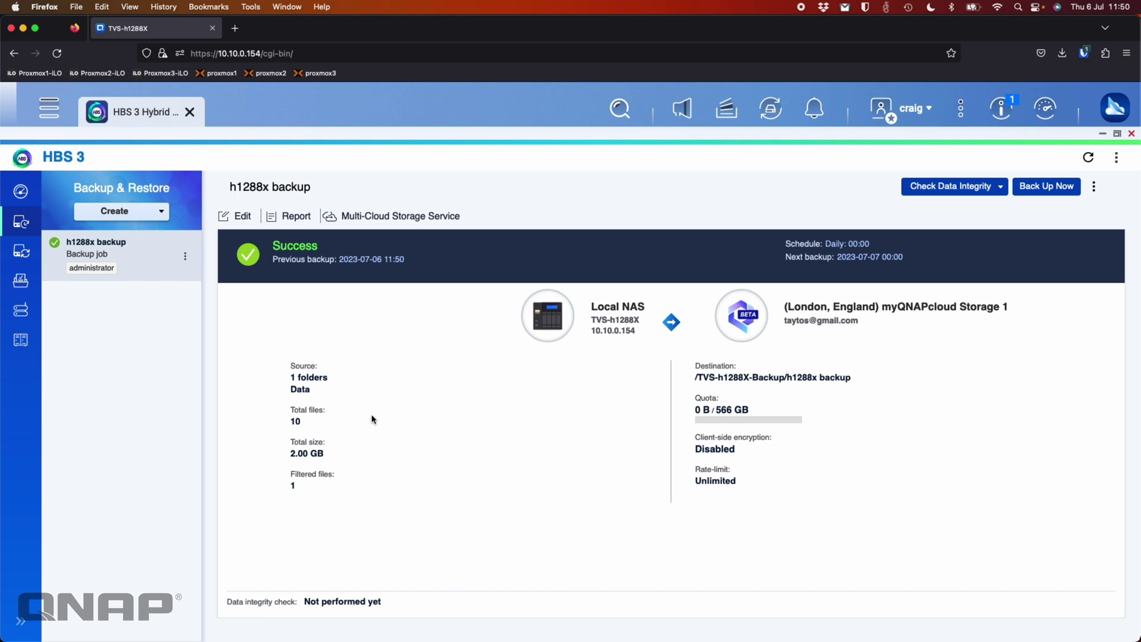
# - Sign in at myqnapcloud.com in a new tab and open My space - eu-west-1
pyautogui.click(235, 29)
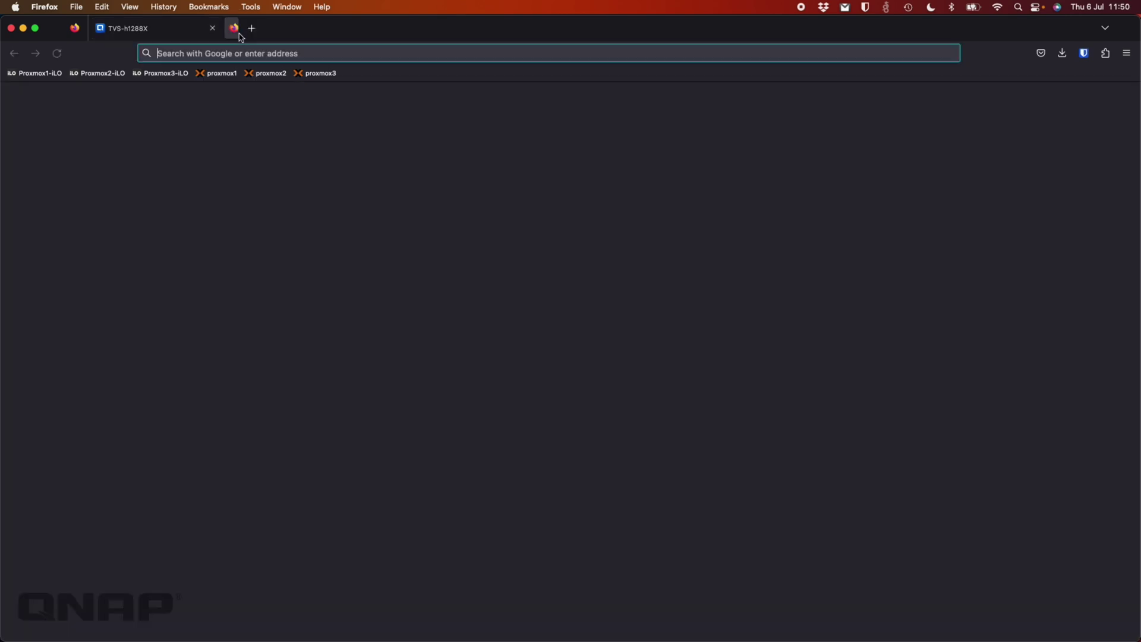
pyautogui.write('myqnapcloud.com')
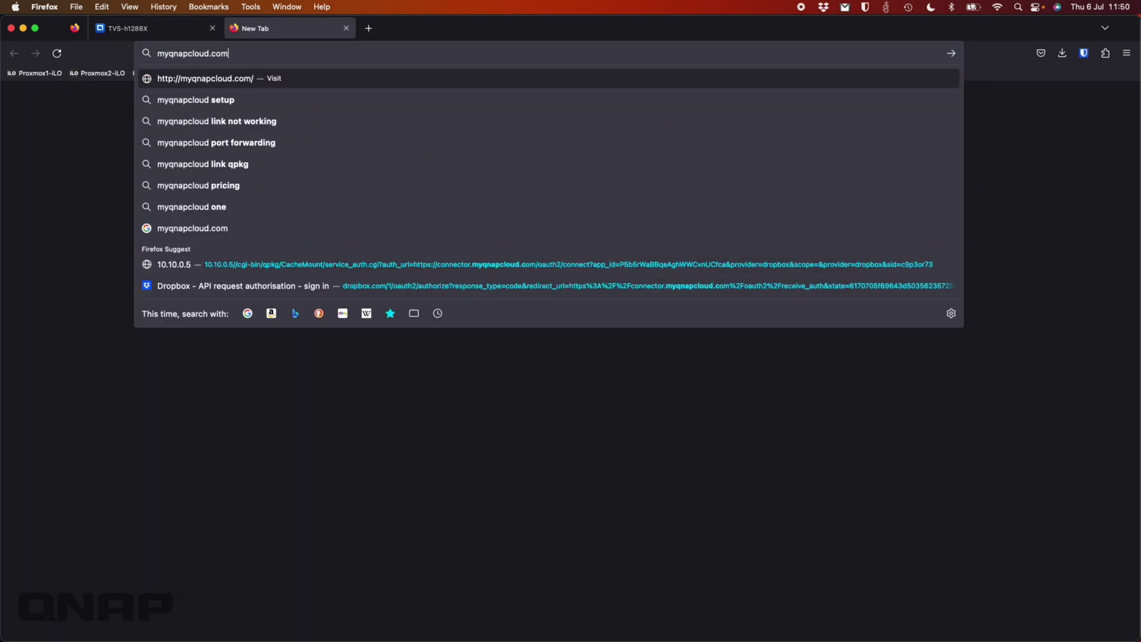
pyautogui.press('Return')
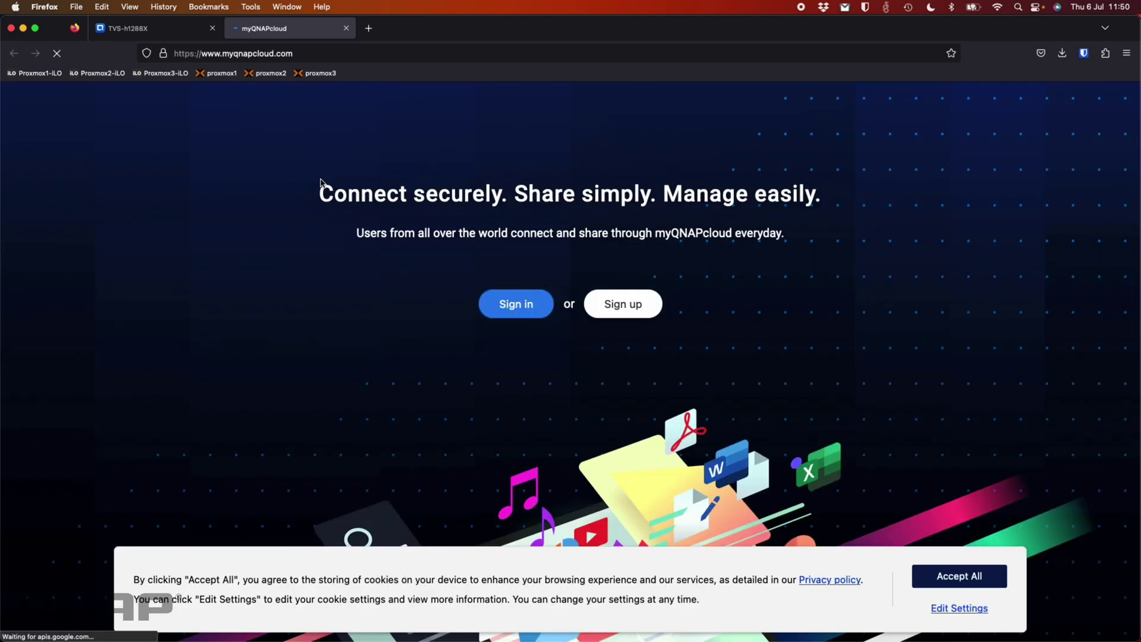
pyautogui.click(529, 303)
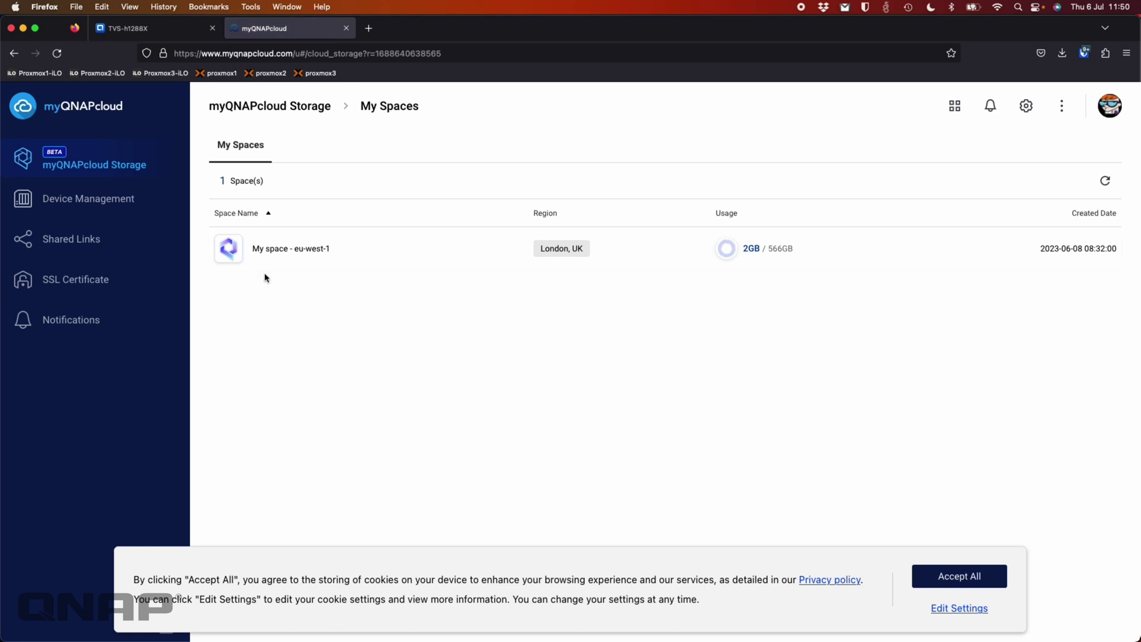
pyautogui.click(288, 253)
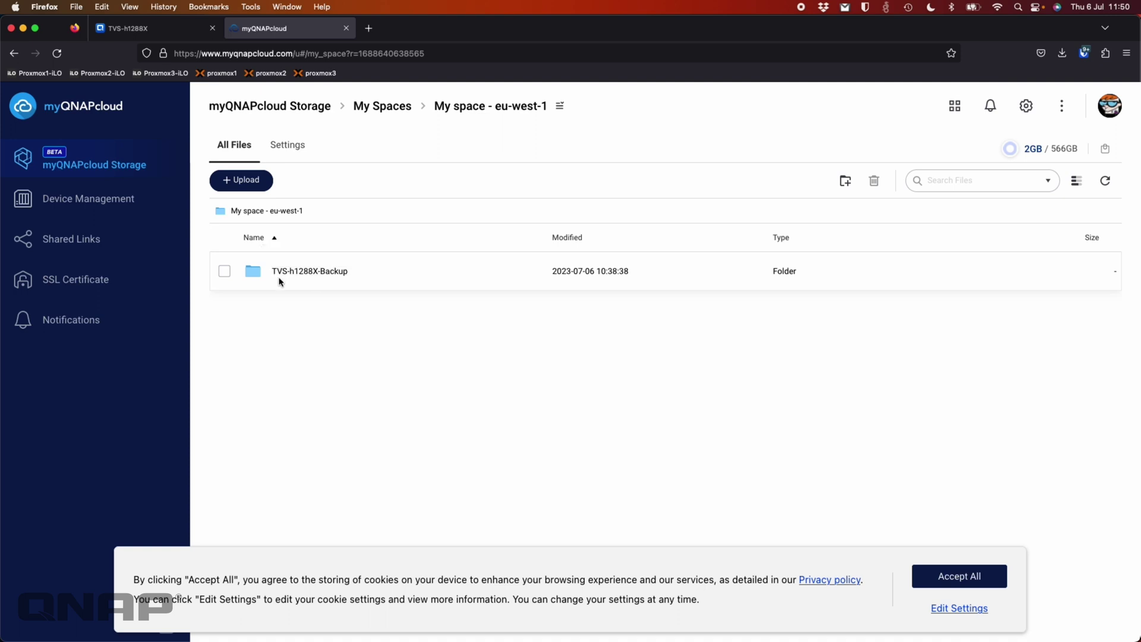
# - Check TVS-h1288X-Backup > h1288x backup contents, then close the cloud tab and HBS 3
pyautogui.click(343, 272)
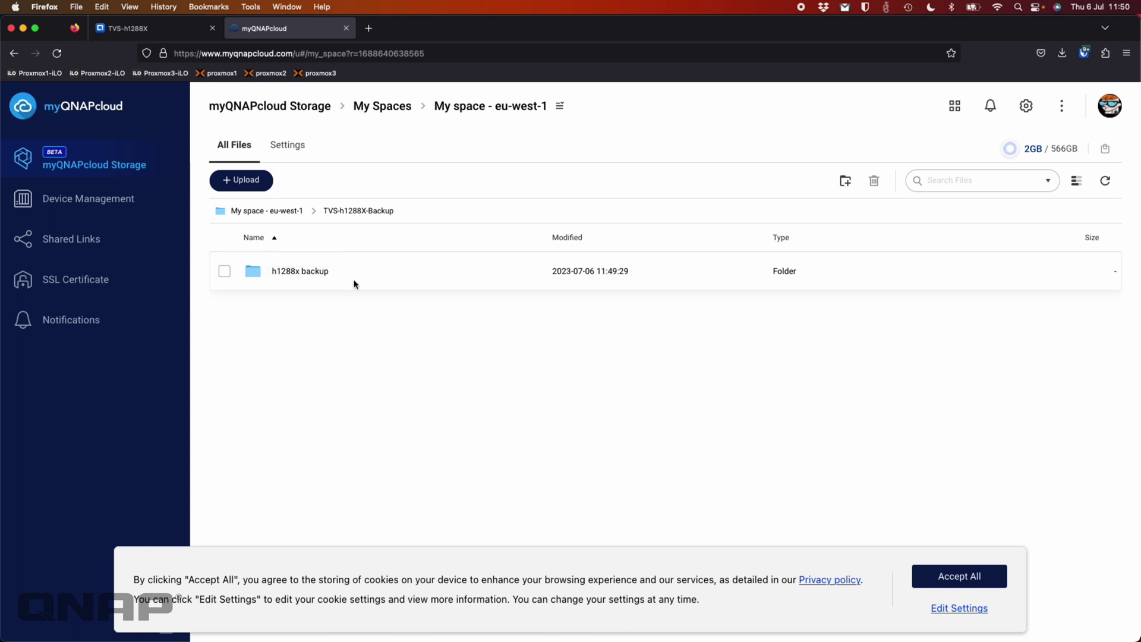
pyautogui.click(321, 271)
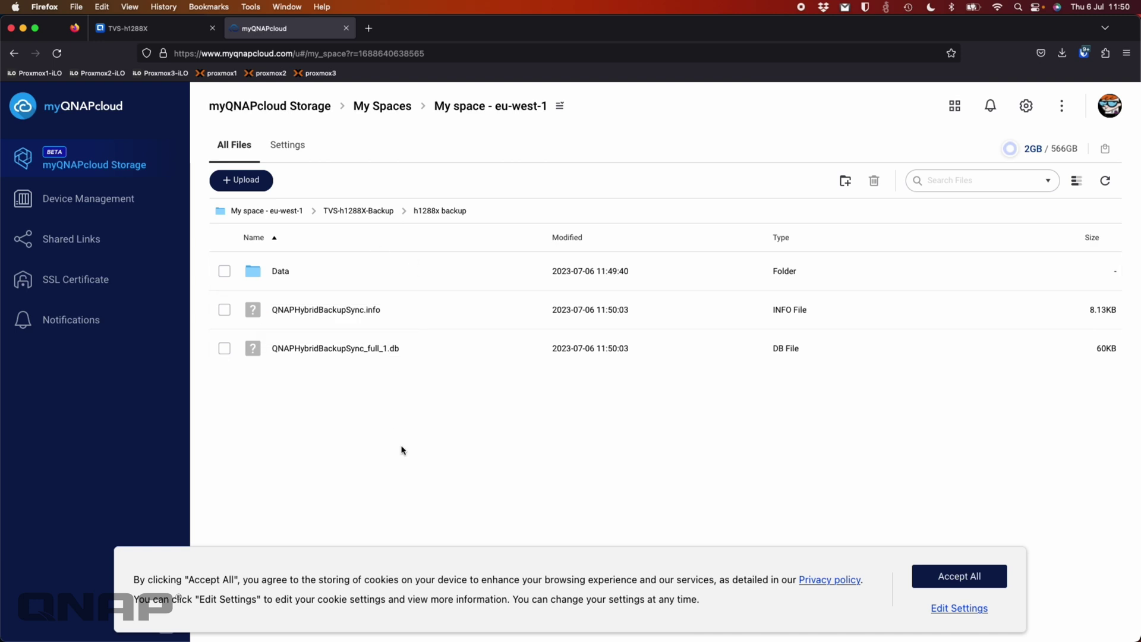
pyautogui.click(933, 573)
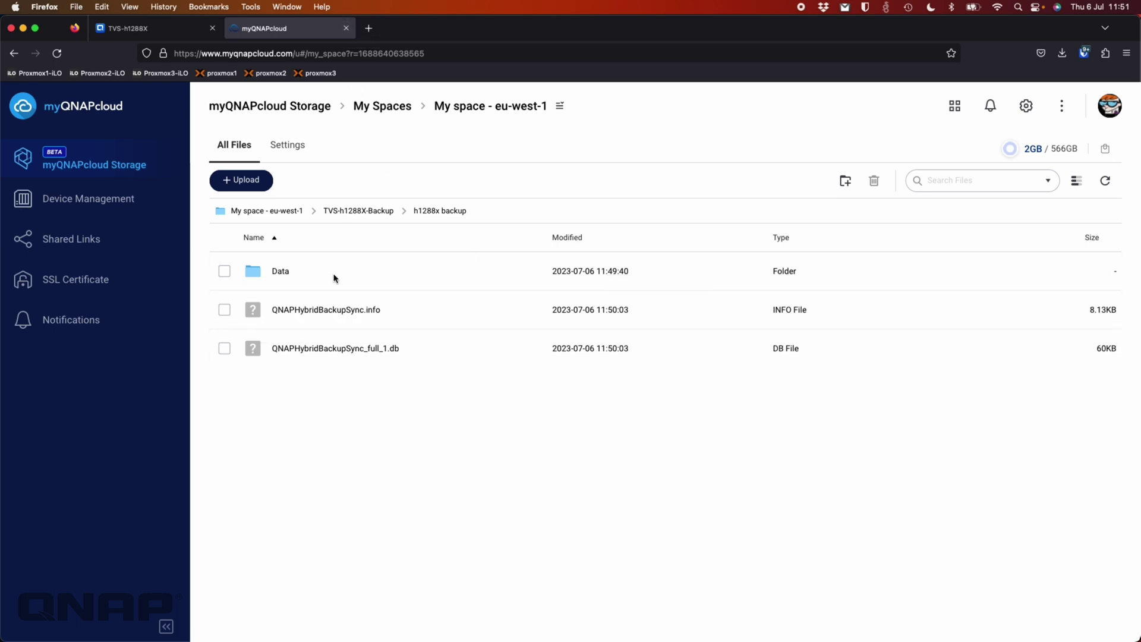
pyautogui.click(346, 28)
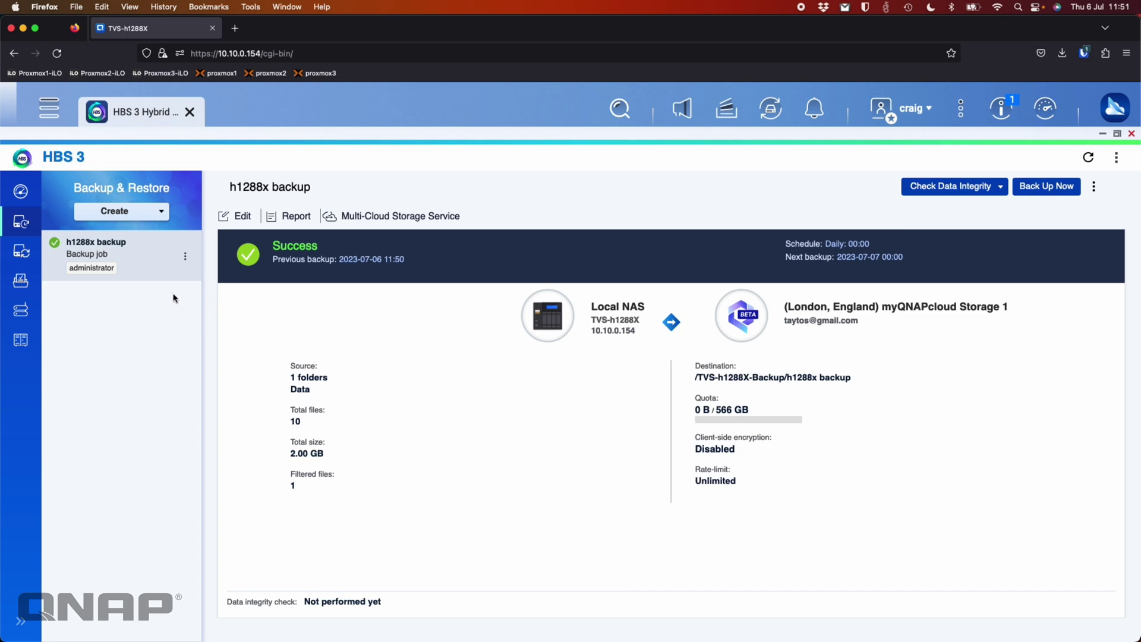
pyautogui.click(190, 113)
# - Permanently delete all ten image files from the Data folder in File Station
pyautogui.click(382, 212)
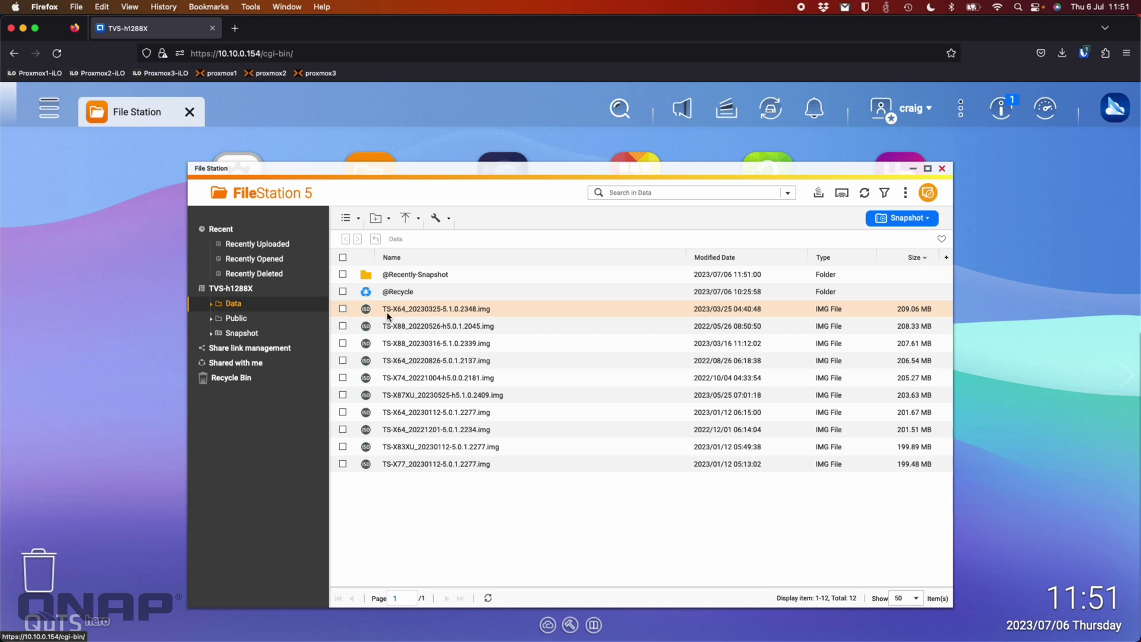
pyautogui.click(419, 310)
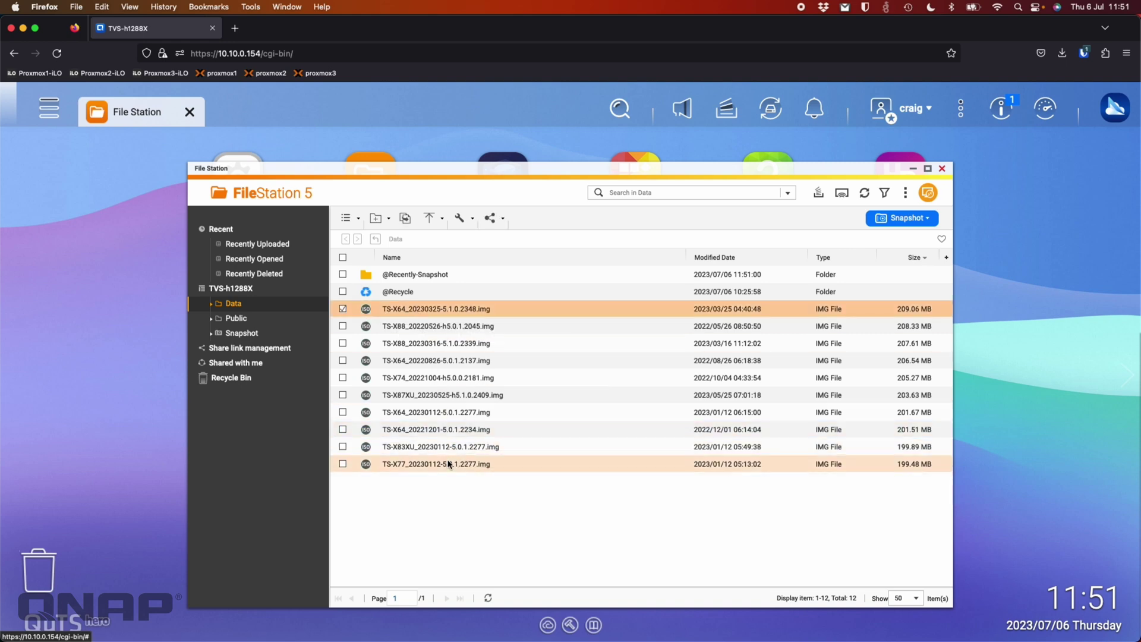
pyautogui.keyDown('shift'); pyautogui.click(450, 465); pyautogui.keyUp('shift')
pyautogui.rightClick(445, 393)
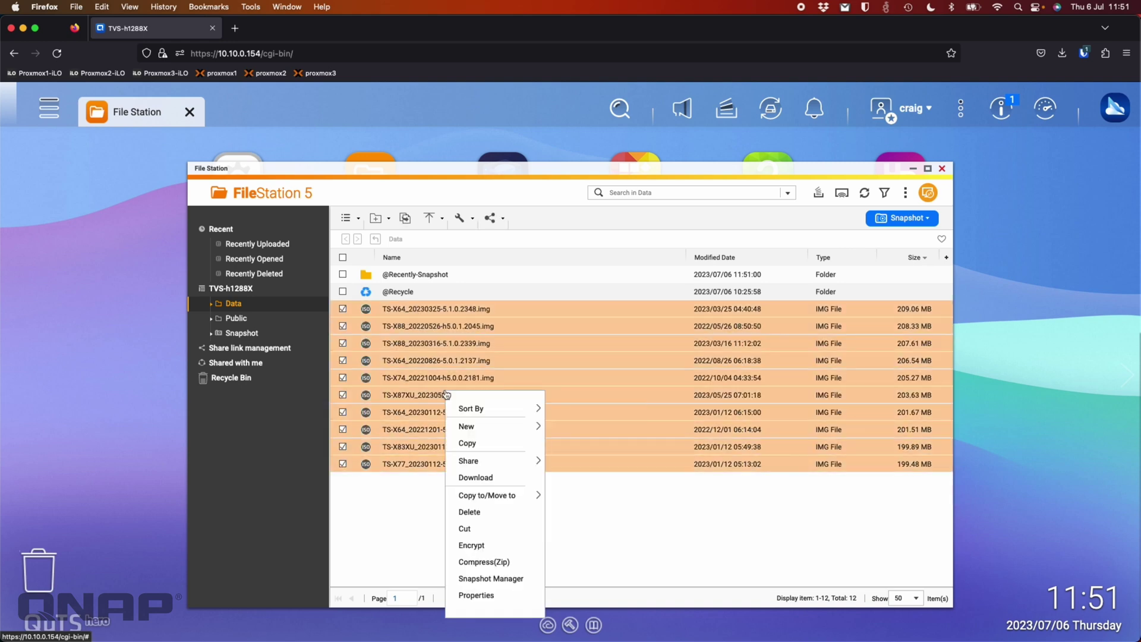
pyautogui.click(502, 514)
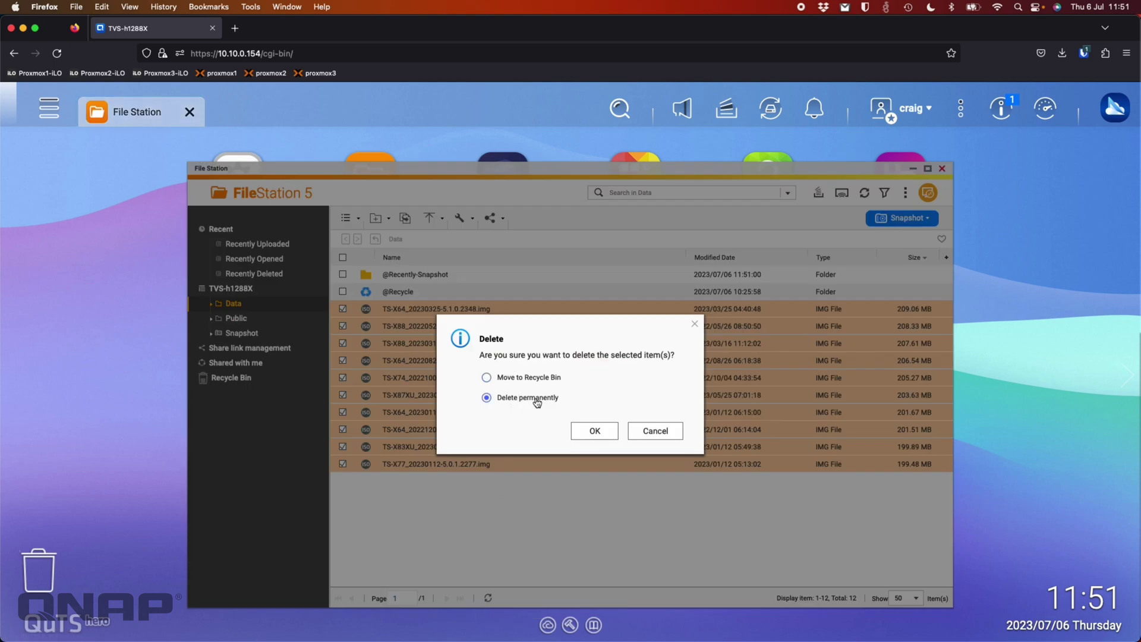
pyautogui.click(592, 430)
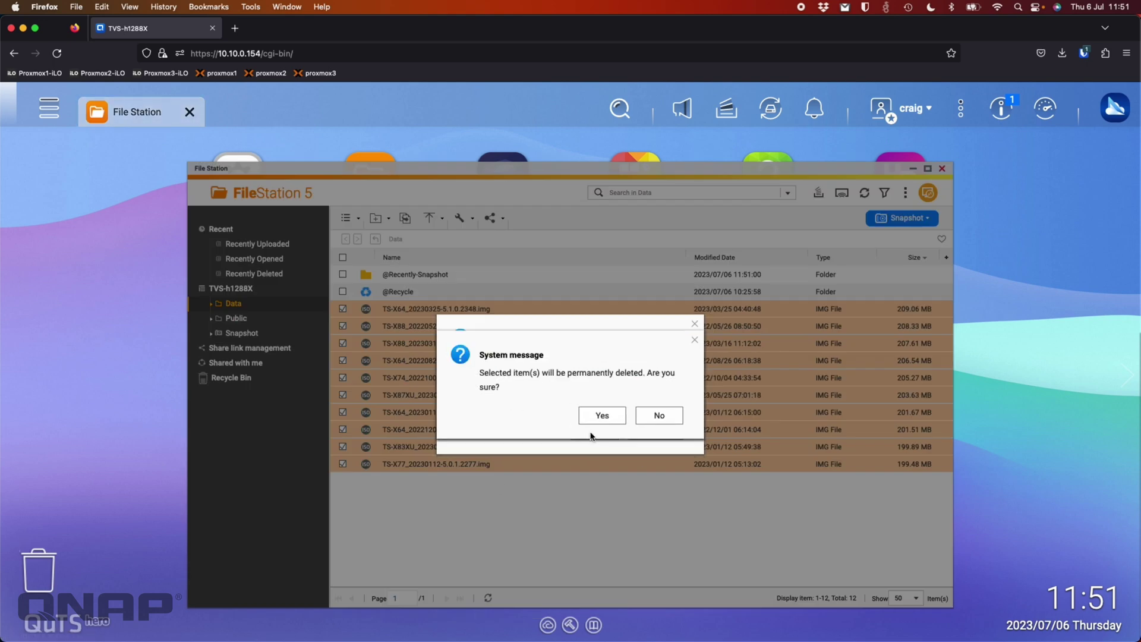
pyautogui.click(595, 420)
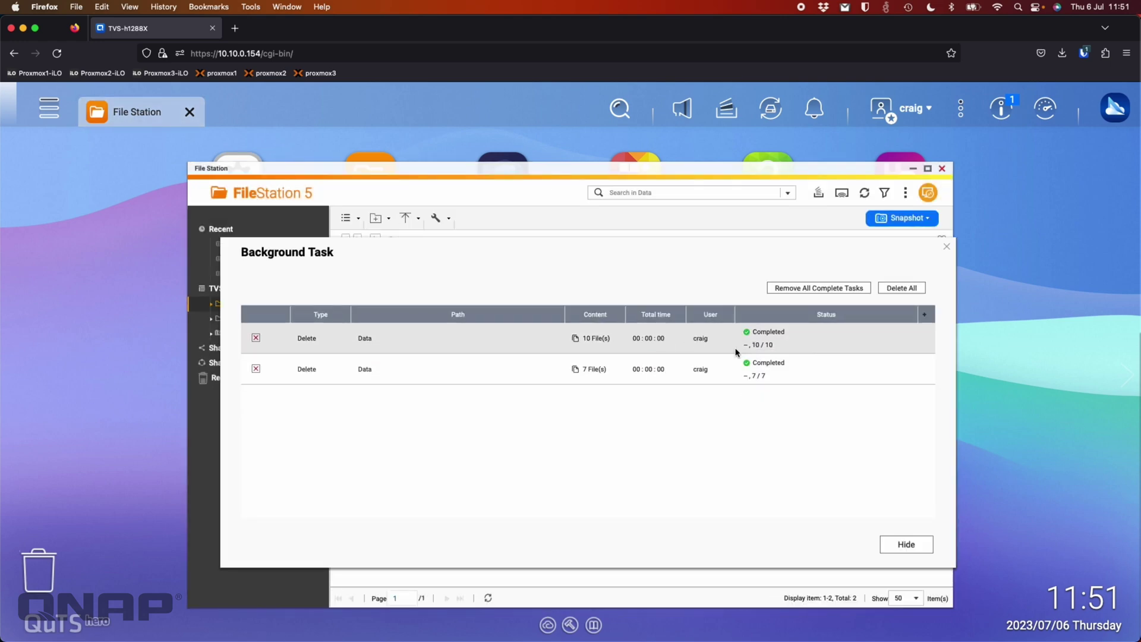
pyautogui.click(911, 290)
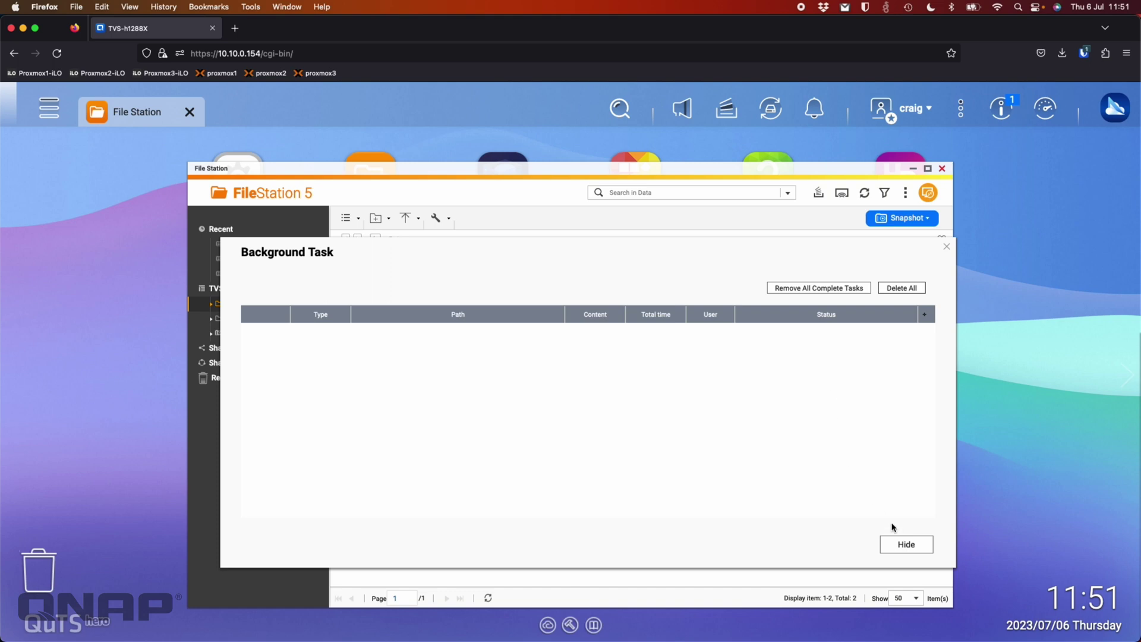
pyautogui.click(901, 544)
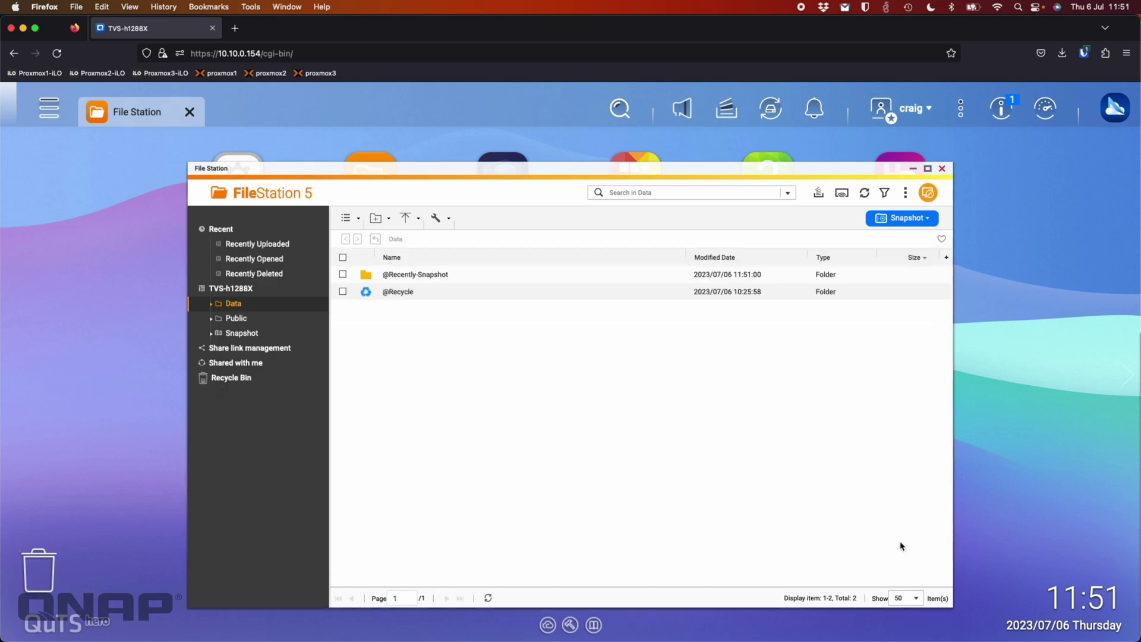
pyautogui.doubleClick(395, 293)
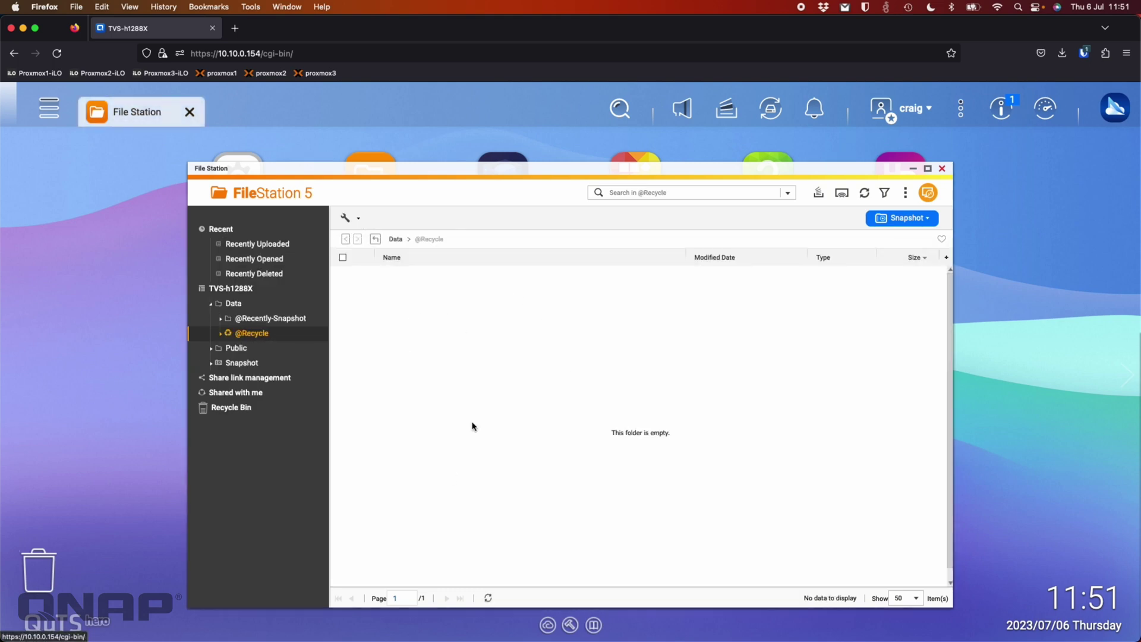
pyautogui.click(395, 238)
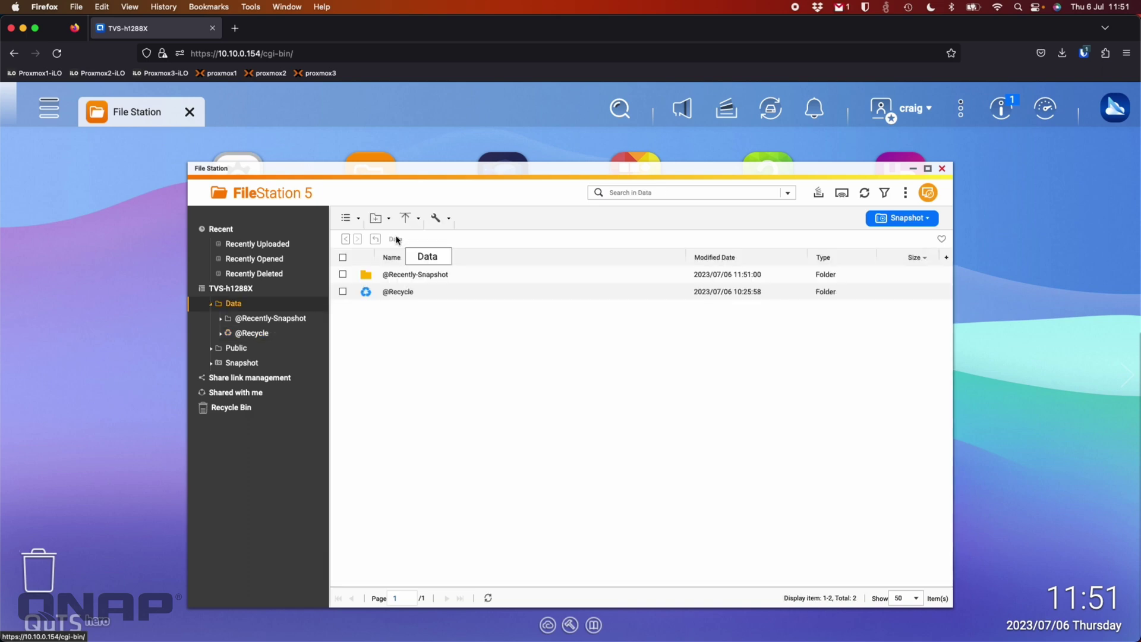
pyautogui.click(943, 169)
# - Launch HBS 3 and bring up new-job creation under Backup & Restore
pyautogui.click(900, 303)
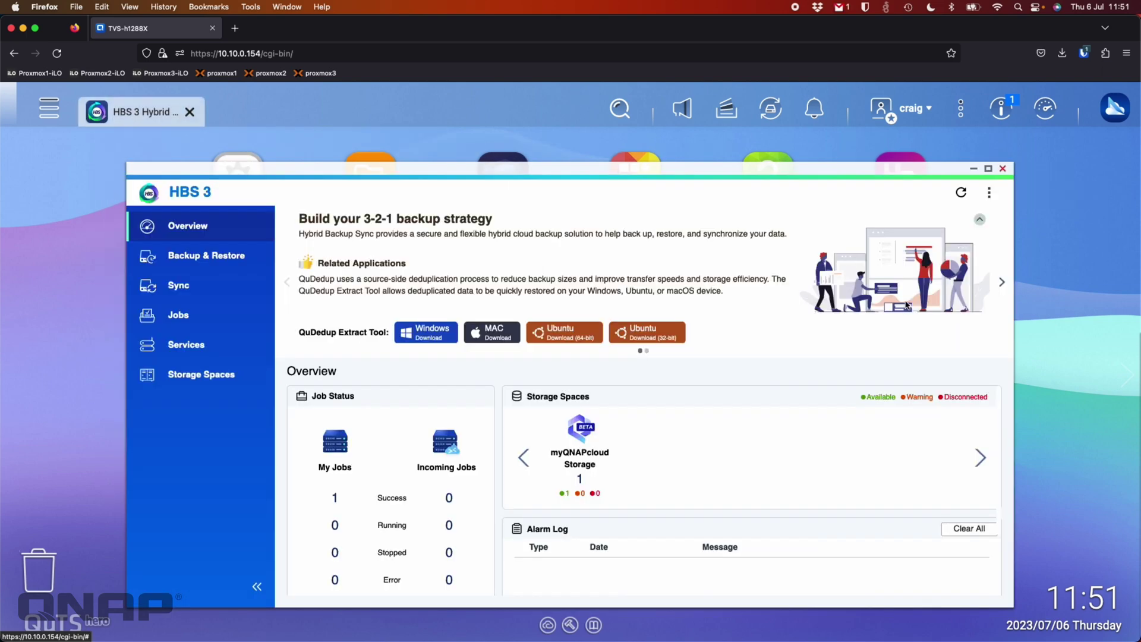
pyautogui.click(207, 256)
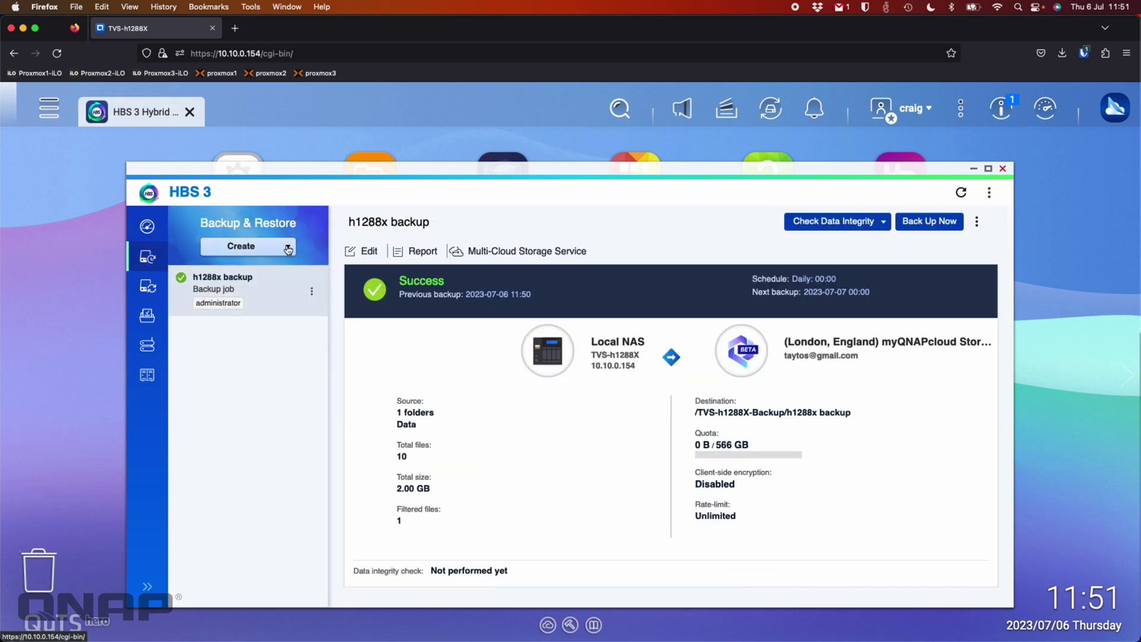
pyautogui.click(253, 246)
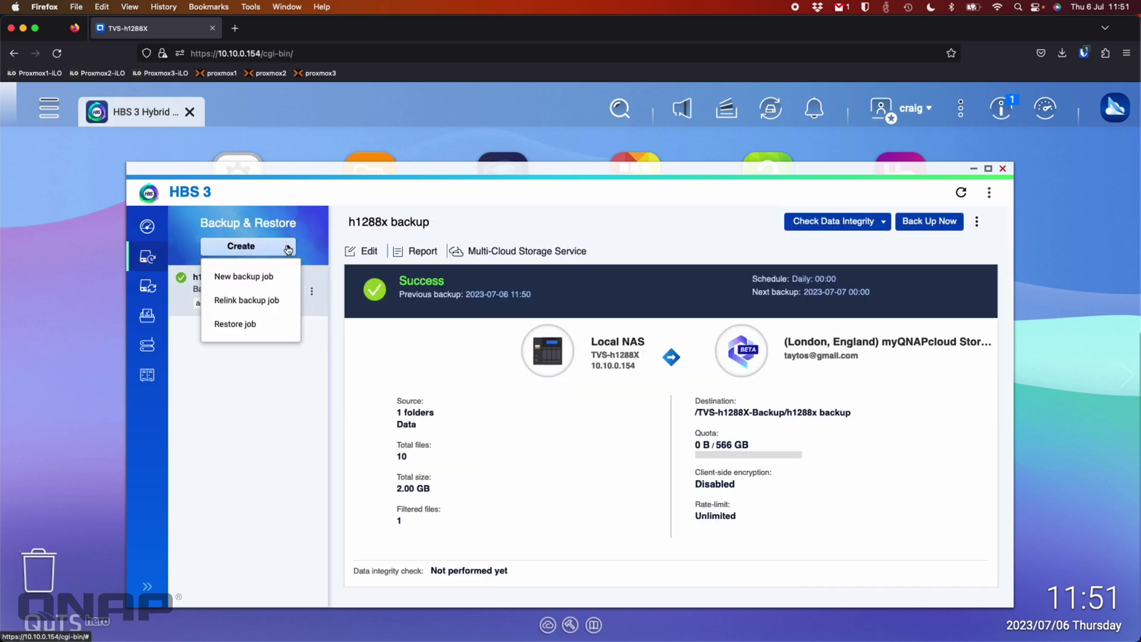
# - Start a restore job from myQNAPcloud Storage that restores files to their original location
pyautogui.click(255, 325)
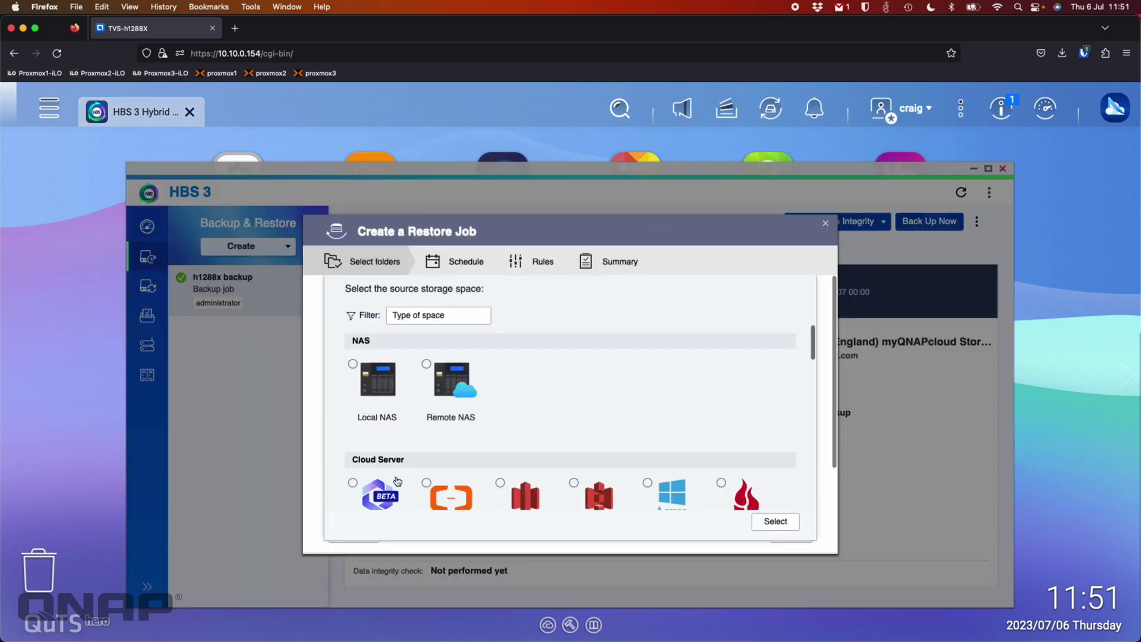
pyautogui.scroll(-2, 397, 481)
pyautogui.click(398, 481)
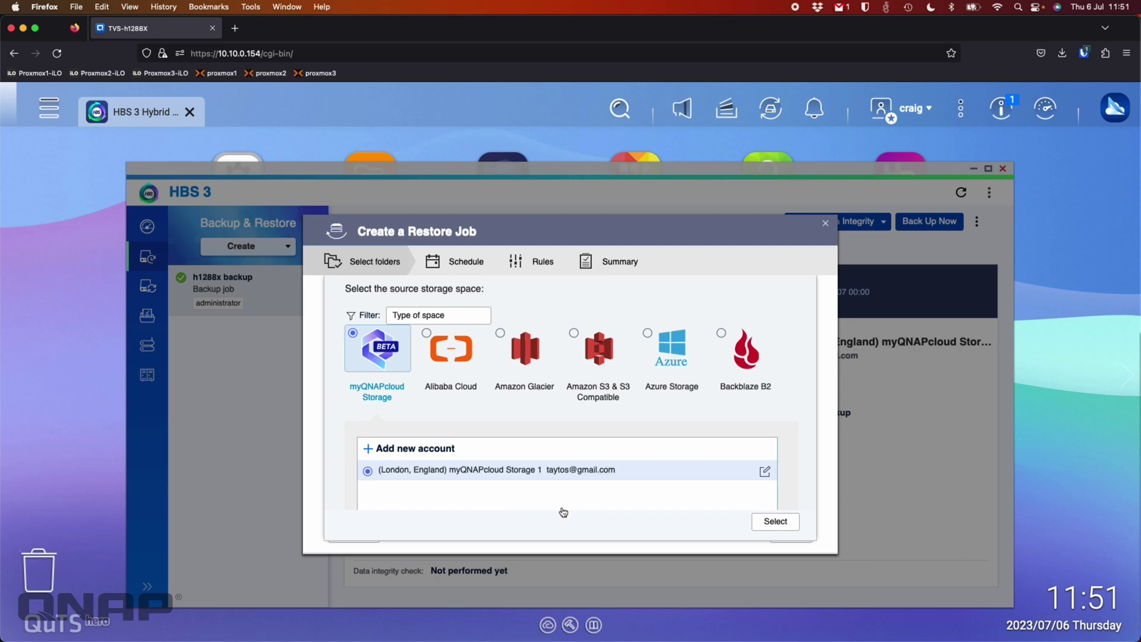
pyautogui.click(759, 519)
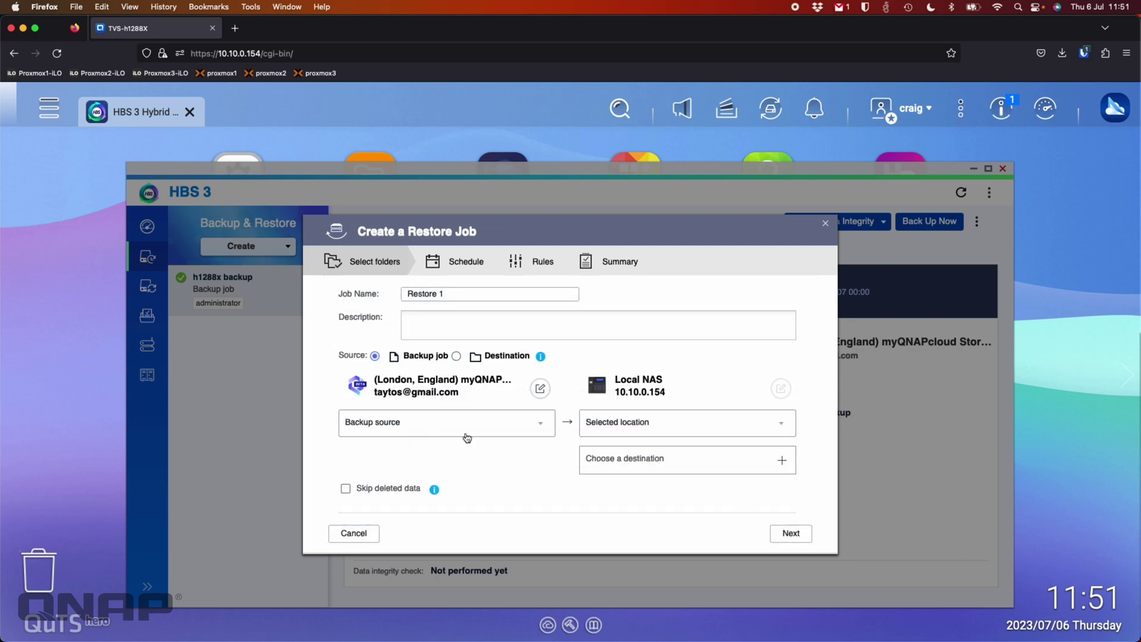
pyautogui.click(736, 429)
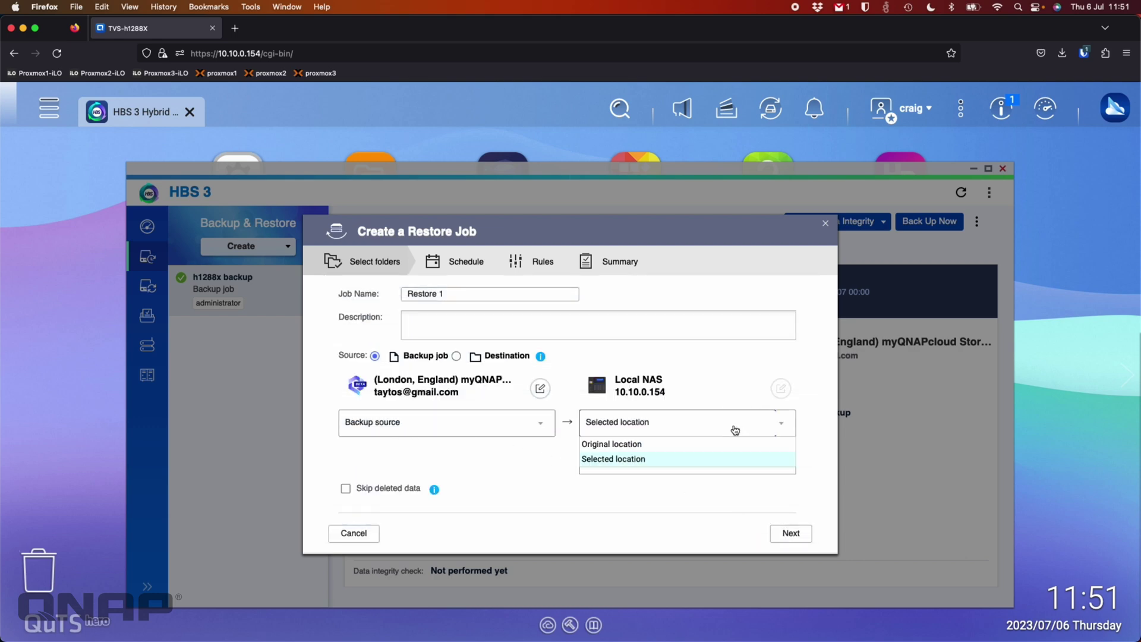
pyautogui.click(630, 450)
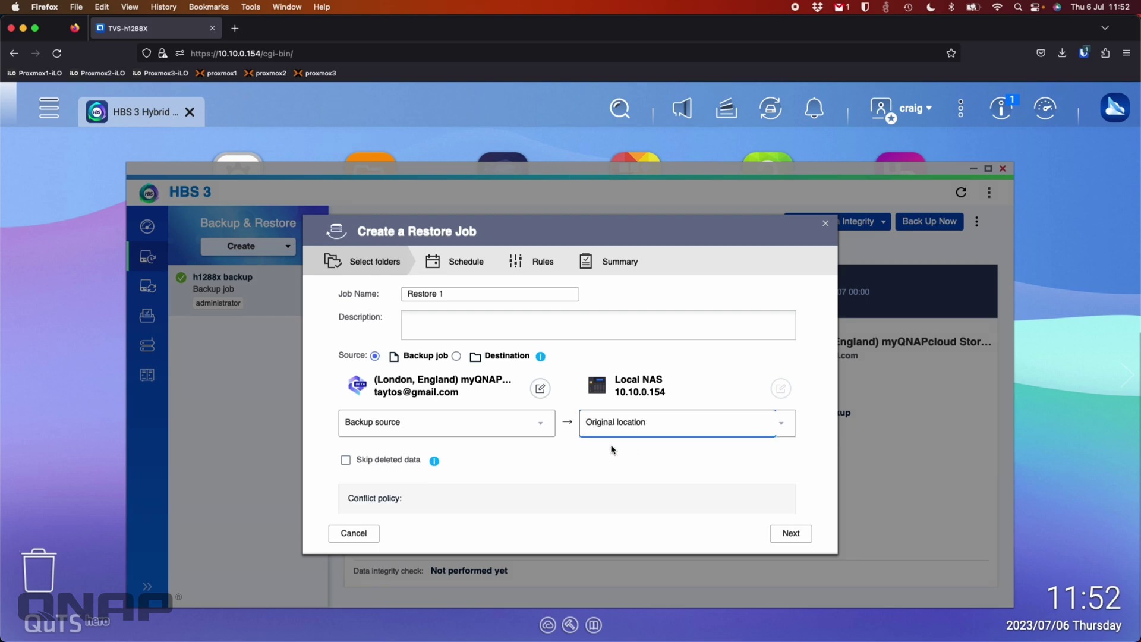
pyautogui.scroll(-2, 557, 450)
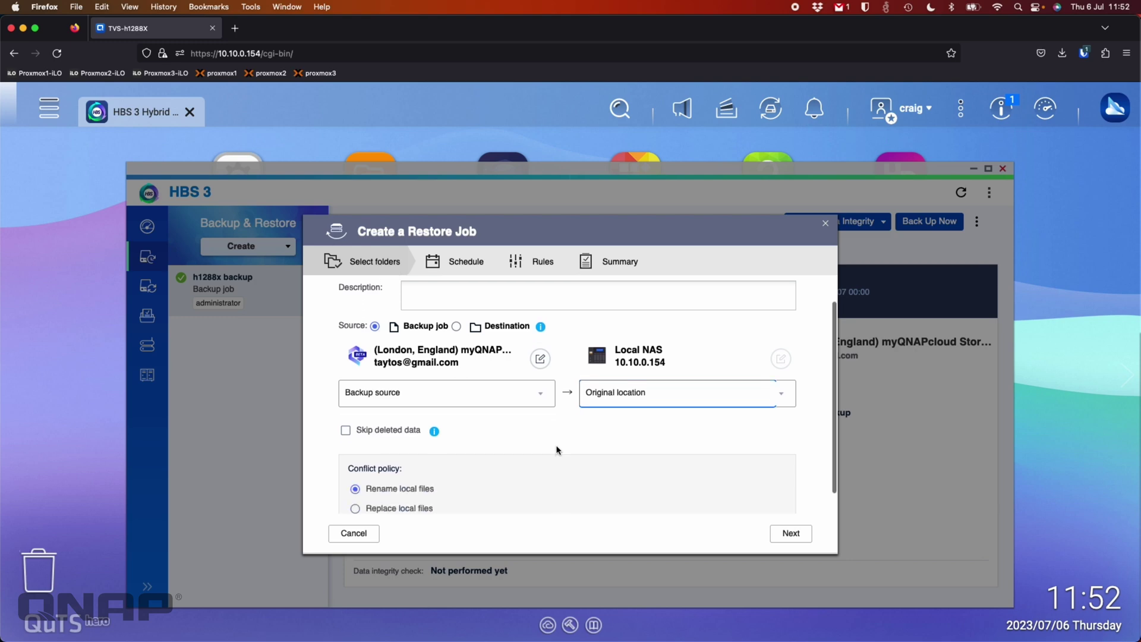
pyautogui.scroll(-1, 557, 450)
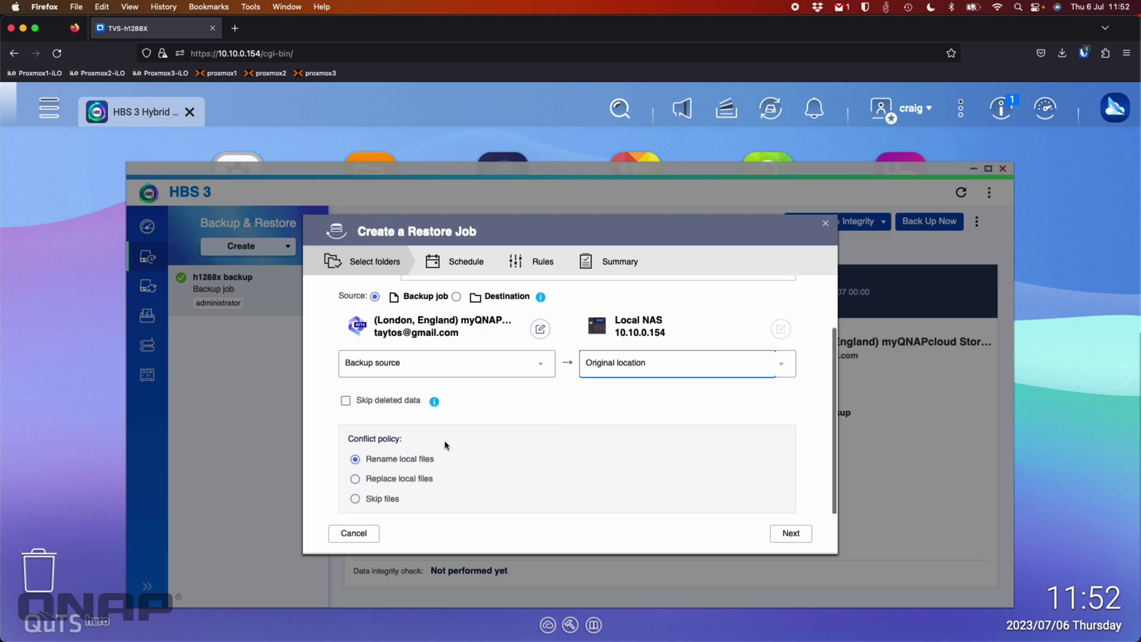
pyautogui.click(792, 530)
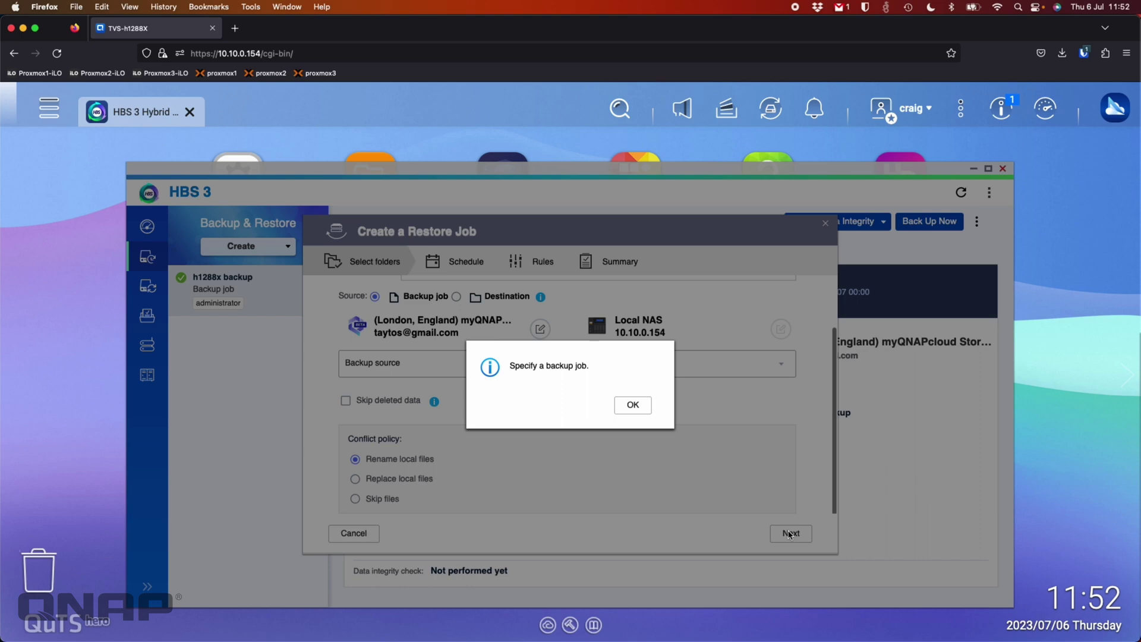
pyautogui.click(632, 405)
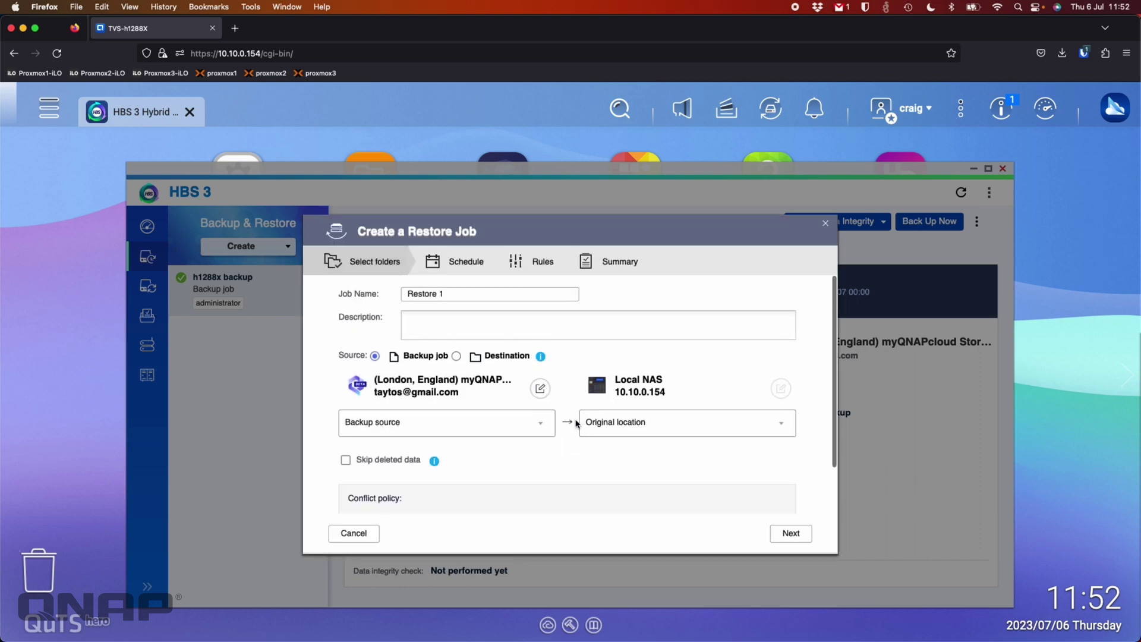
# - Select h1288x backup as the backup source with the Data folder ticked
pyautogui.click(538, 423)
pyautogui.click(470, 450)
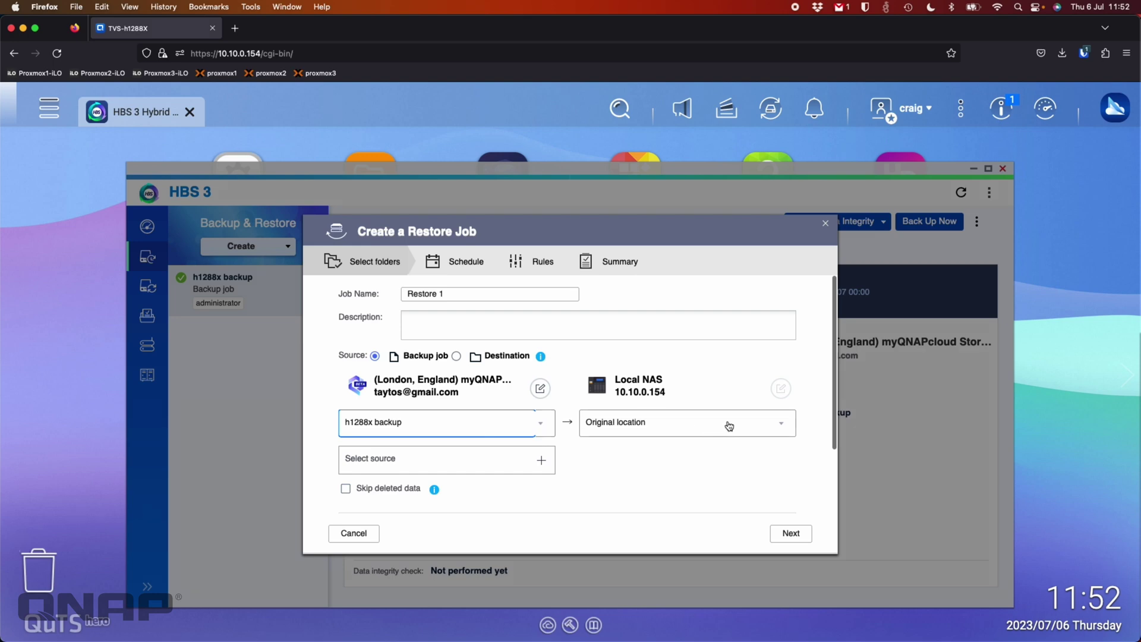
pyautogui.click(795, 535)
pyautogui.click(631, 413)
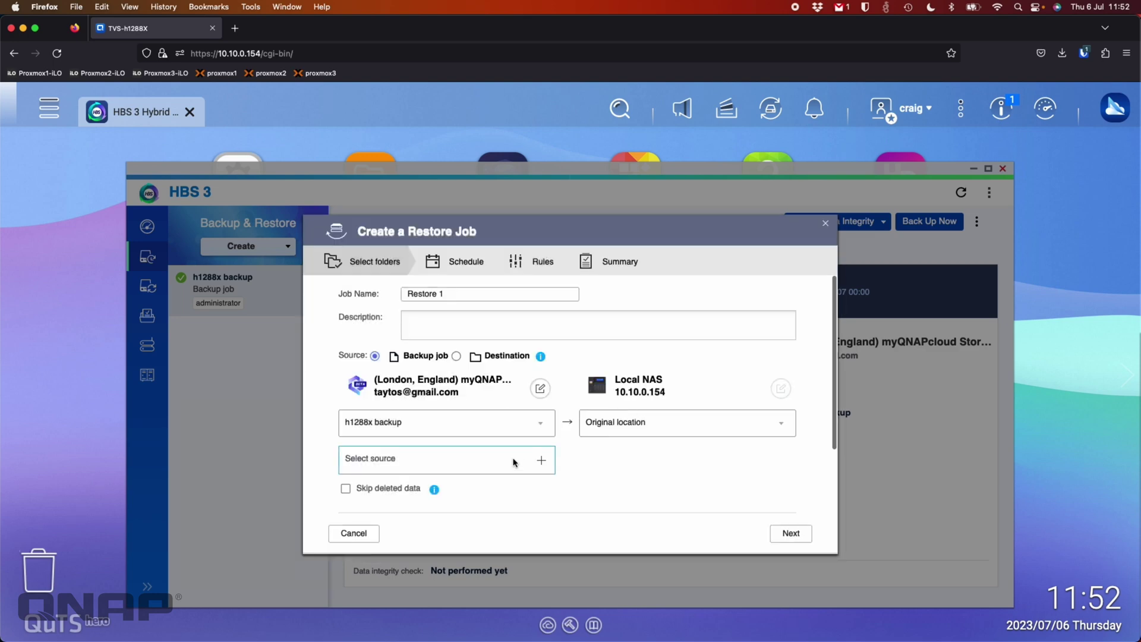
pyautogui.click(541, 460)
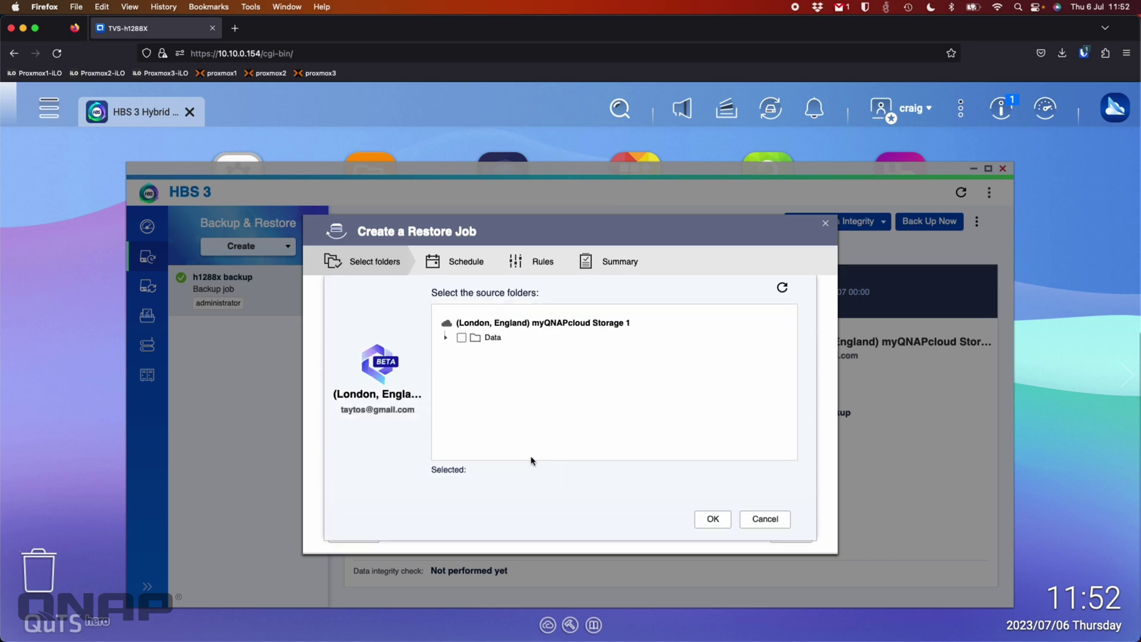
pyautogui.click(462, 339)
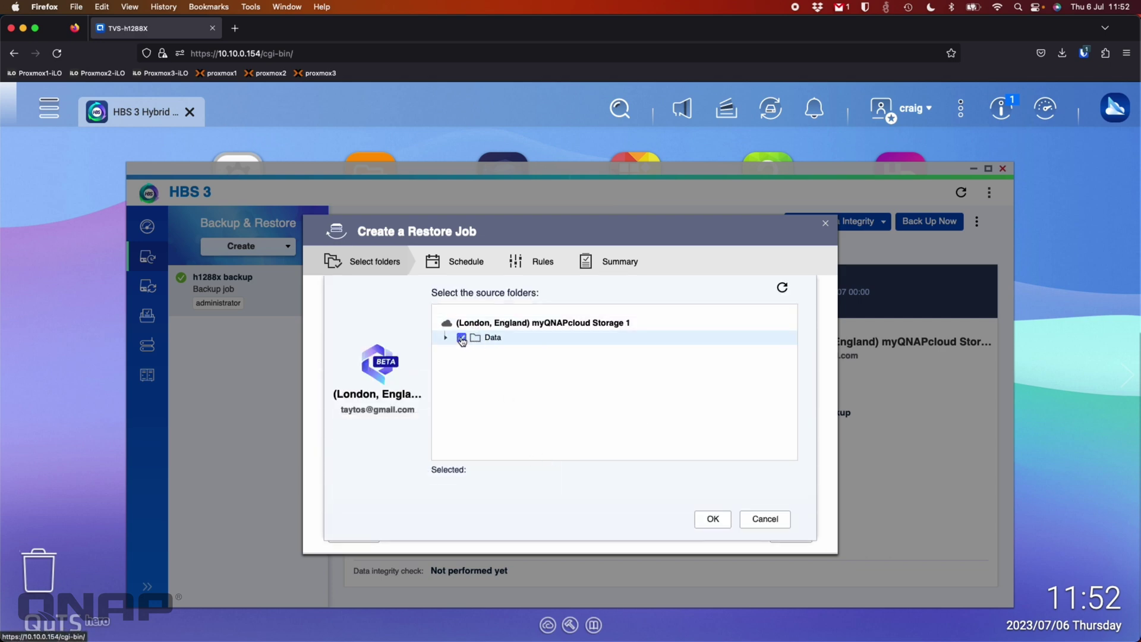
pyautogui.click(715, 520)
pyautogui.click(798, 537)
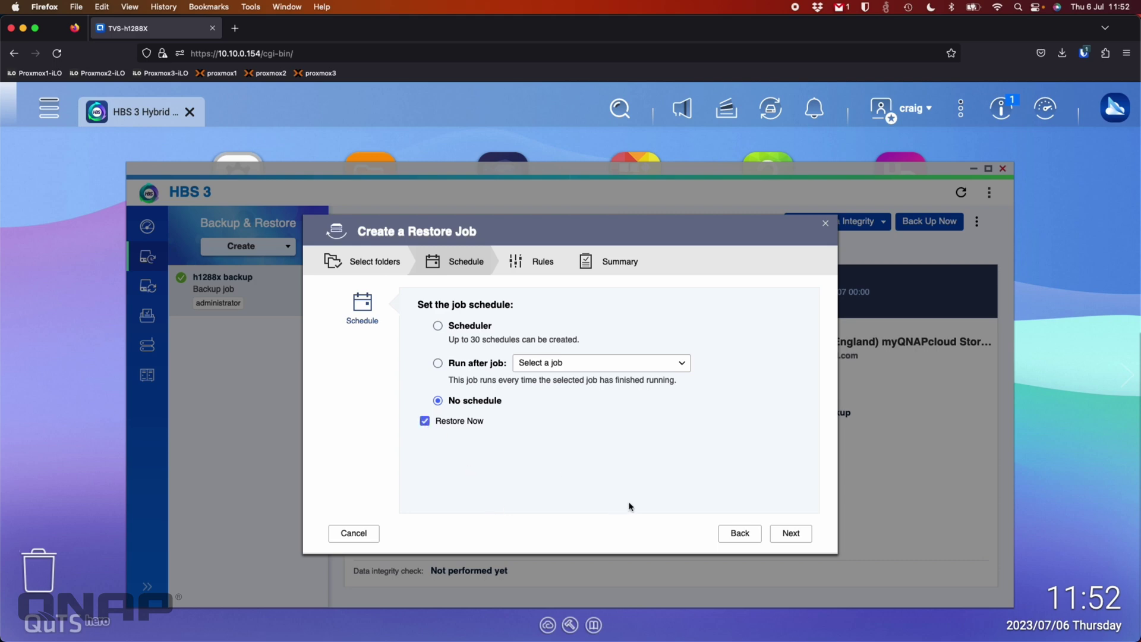
# - Keep the default Policies and Options rules, review the summary, and start Restore 1
pyautogui.click(788, 533)
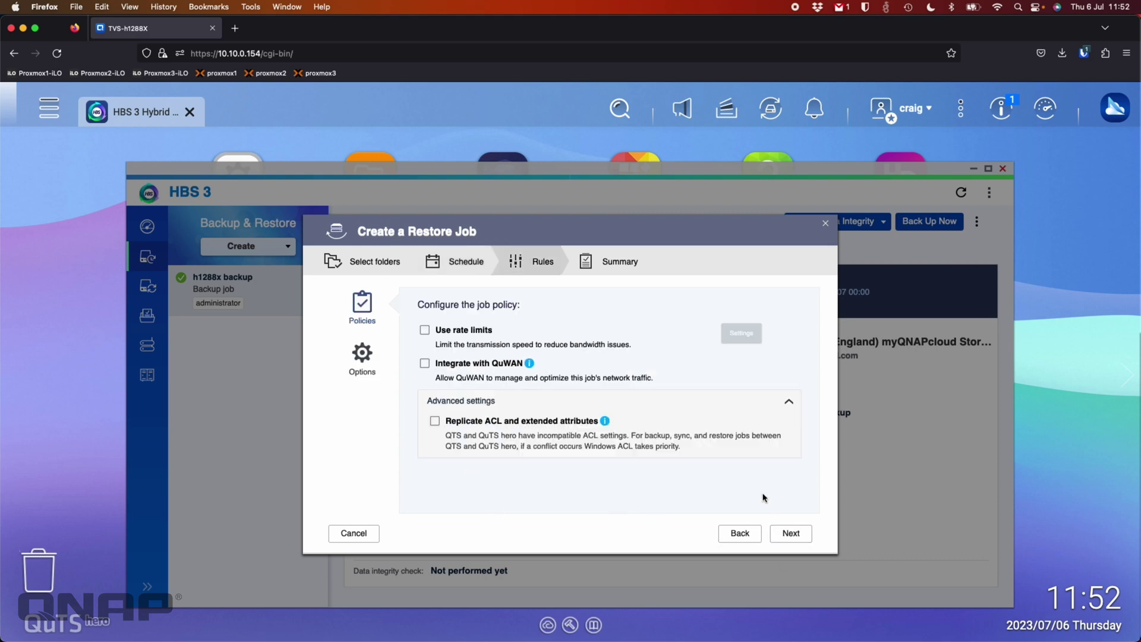
pyautogui.click(362, 354)
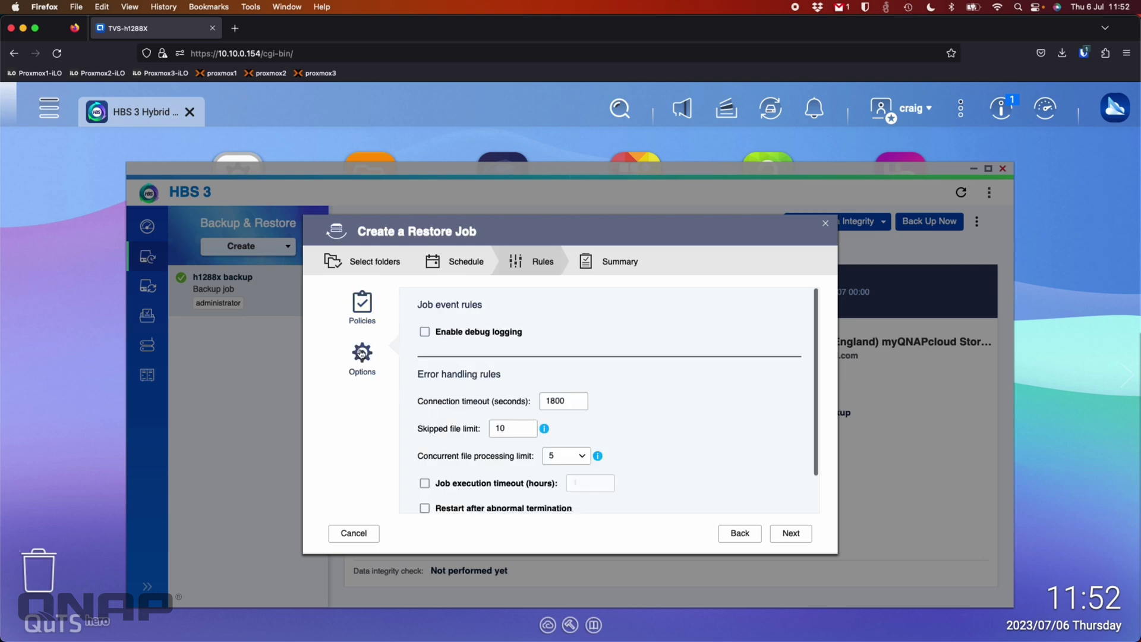
pyautogui.click(372, 305)
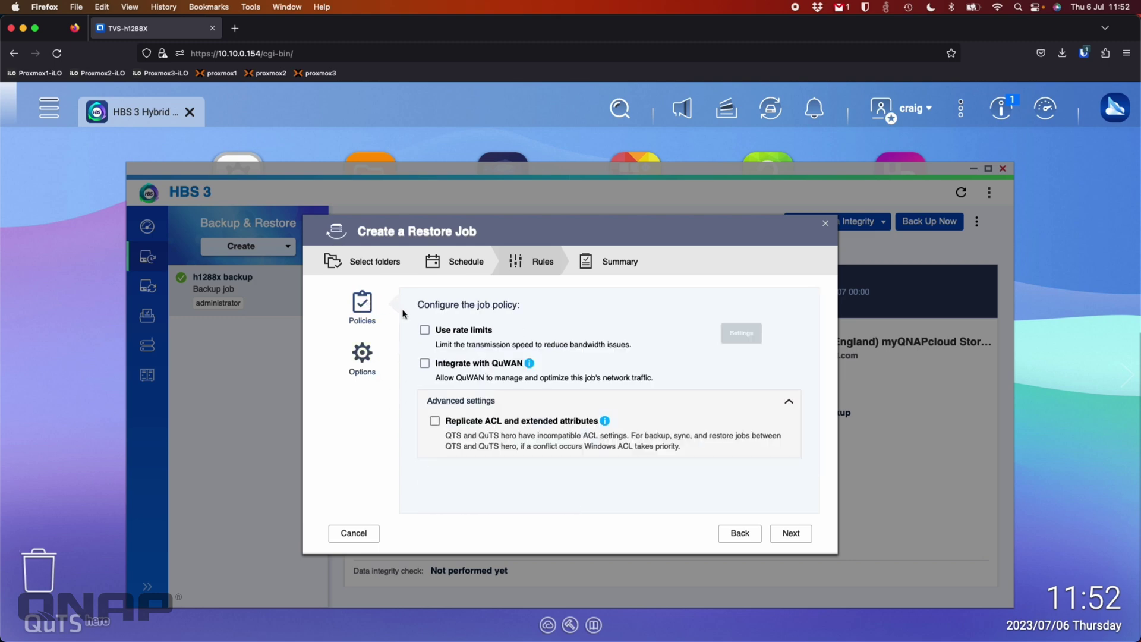
pyautogui.click(799, 534)
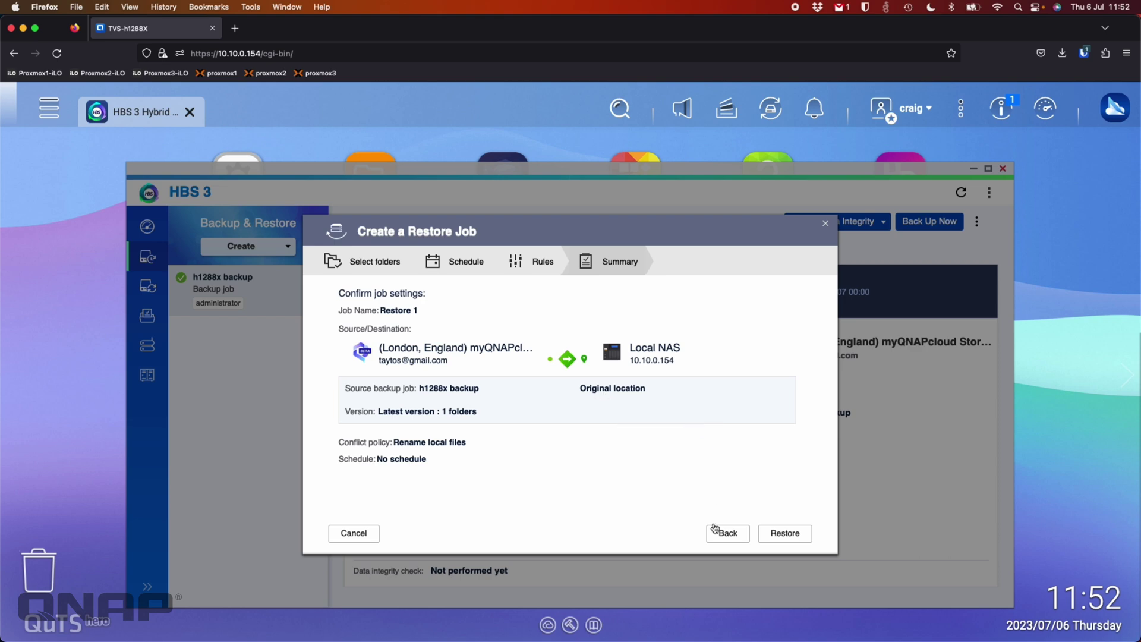
pyautogui.click(785, 539)
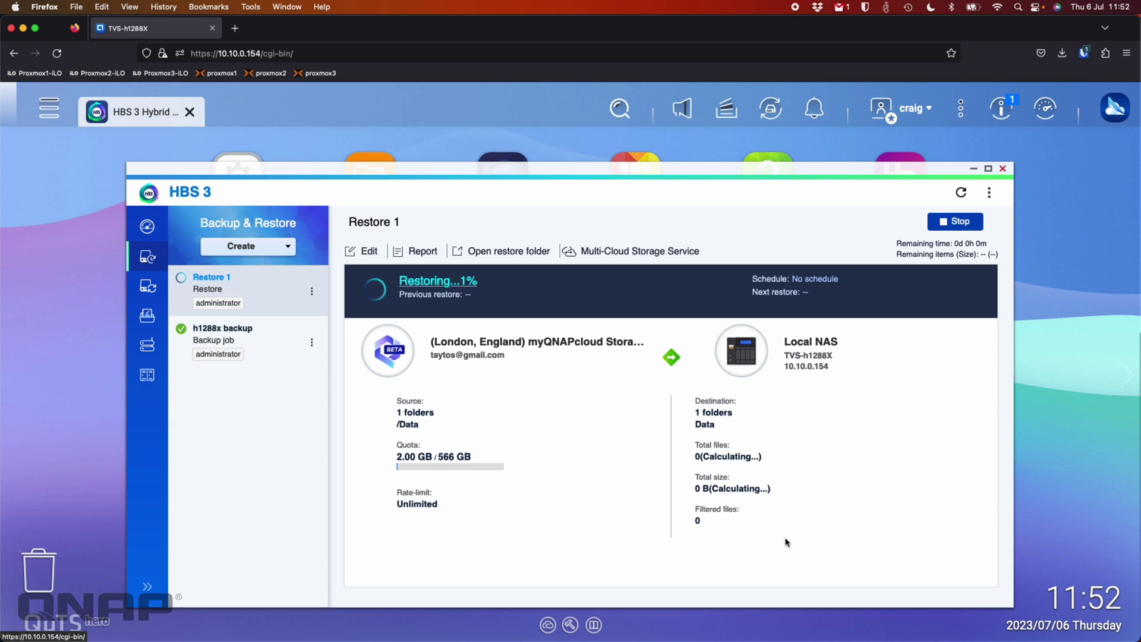
# - Watch Restore 1's per-file transfer progress in its report's run details
pyautogui.click(417, 251)
pyautogui.click(773, 358)
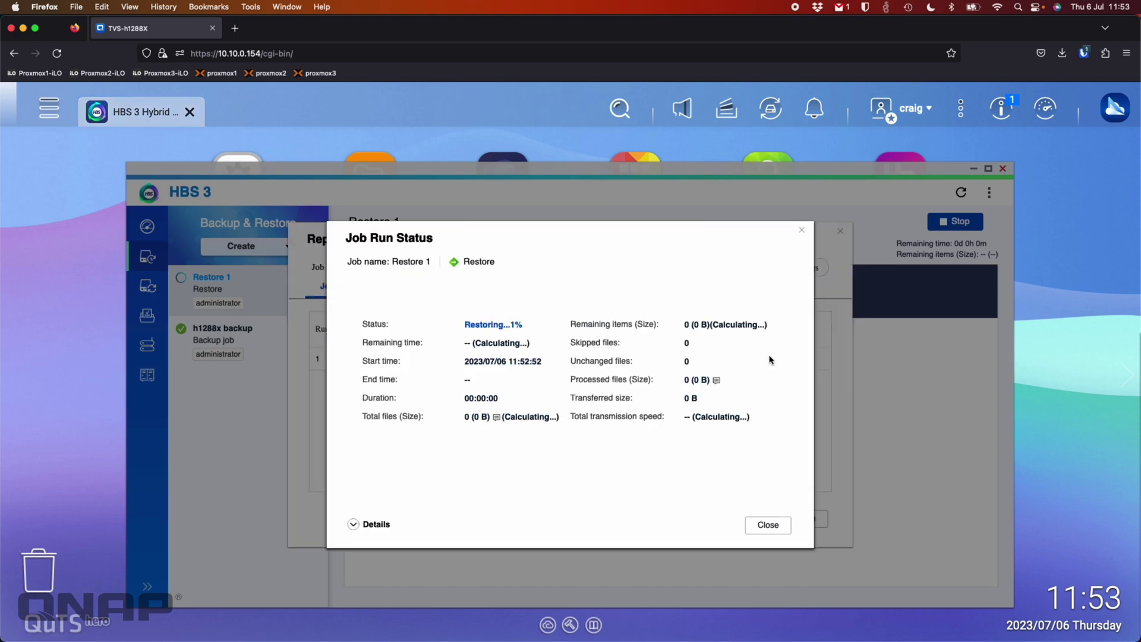
pyautogui.click(354, 525)
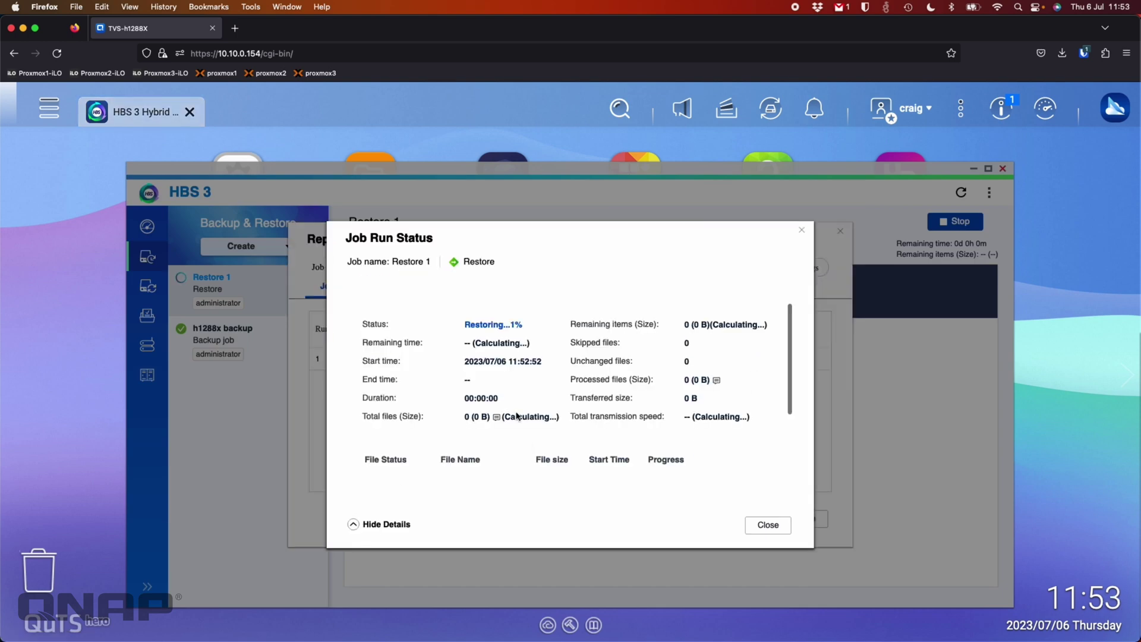
pyautogui.scroll(-3, 517, 413)
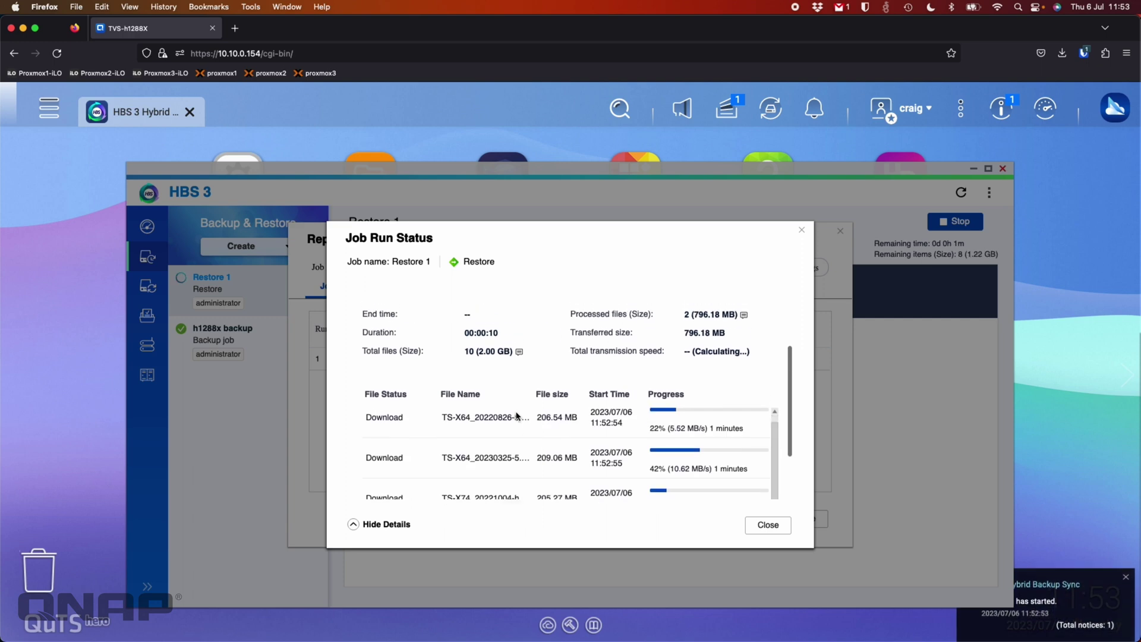
pyautogui.scroll(-2, 517, 427)
pyautogui.scroll(3, 538, 433)
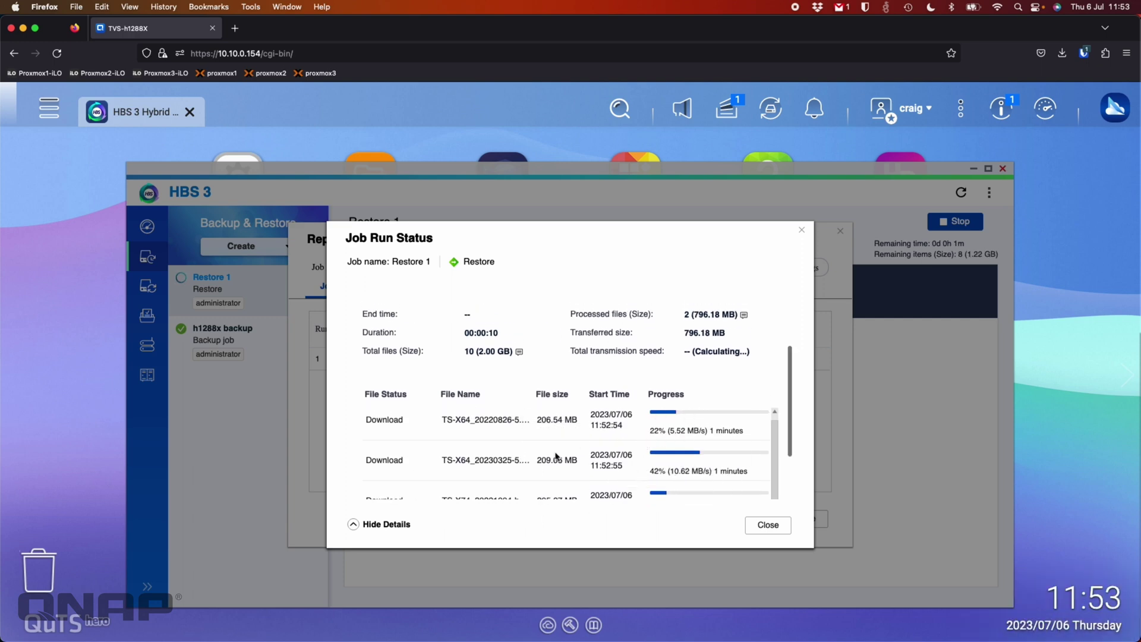
pyautogui.scroll(-2, 553, 438)
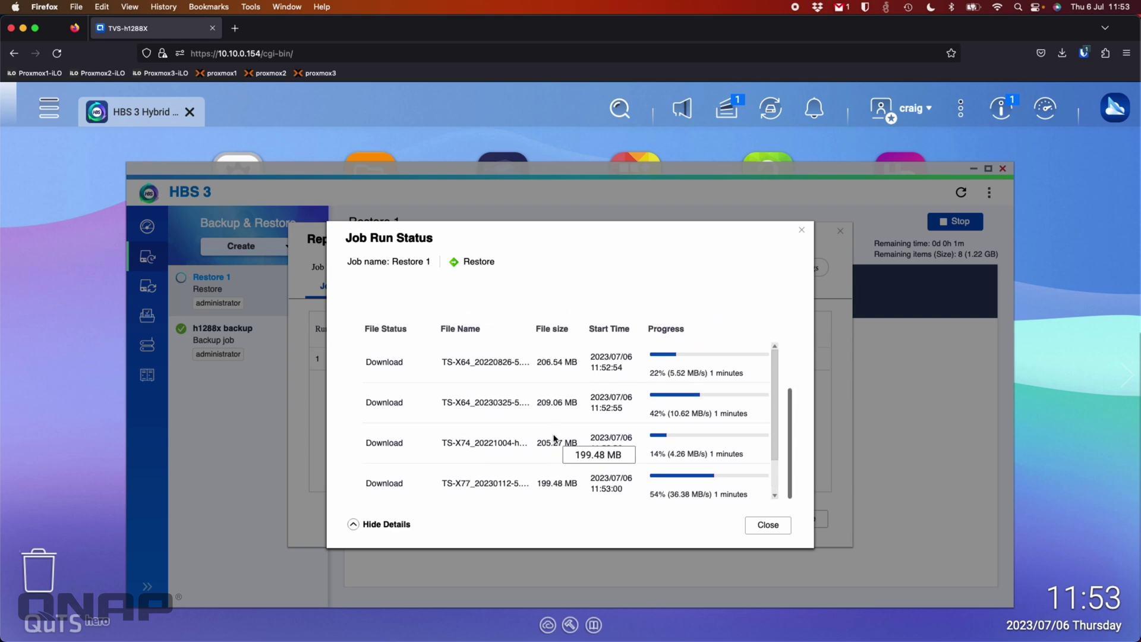
pyautogui.scroll(4, 553, 439)
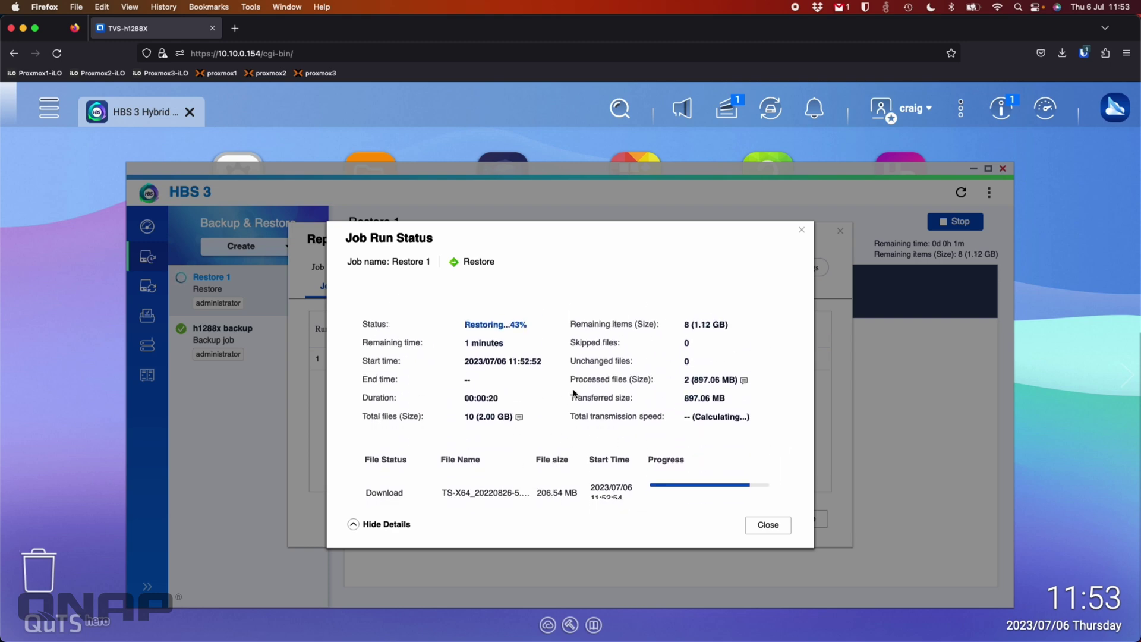
pyautogui.click(761, 527)
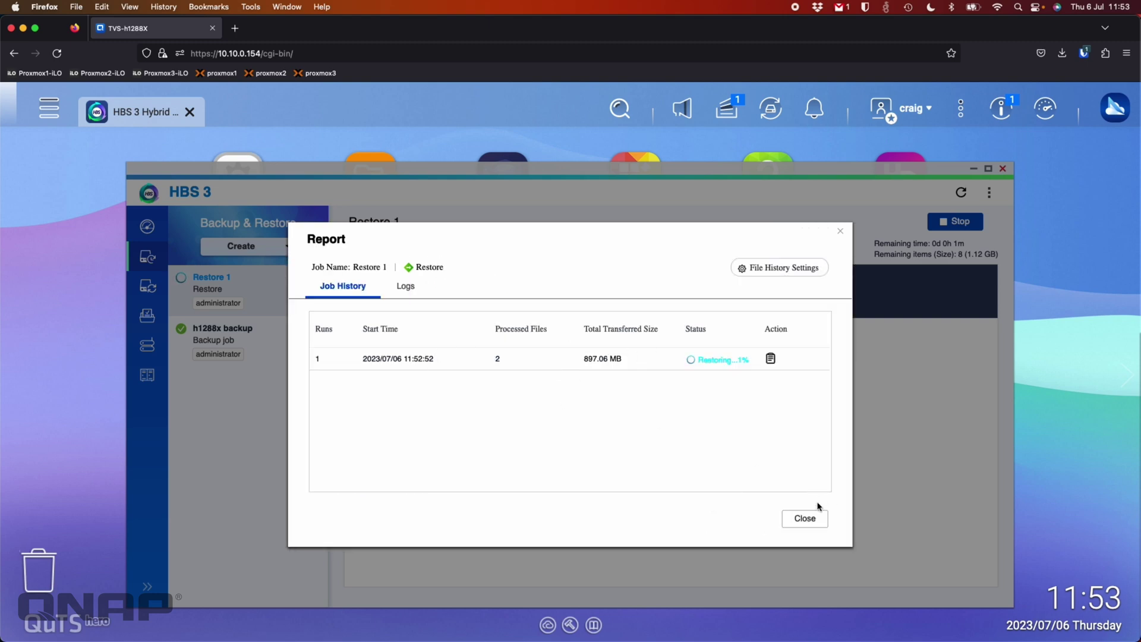
# - Confirm Restore 1 succeeded with 10 files (2.00 GB) restored, then close its details and report
pyautogui.click(805, 519)
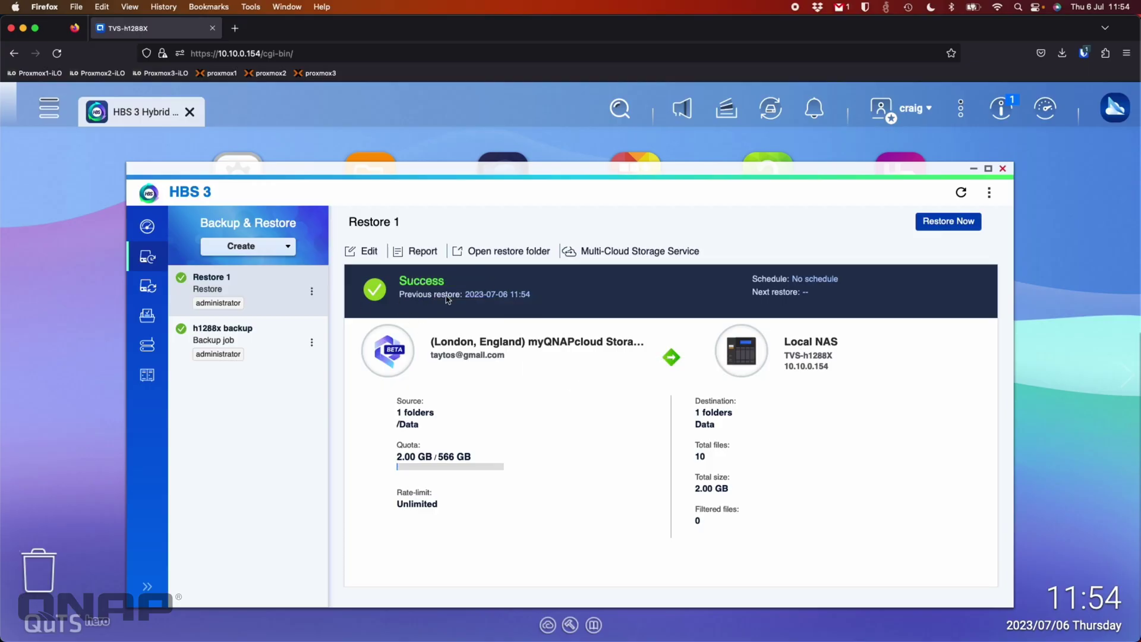
pyautogui.click(420, 250)
pyautogui.click(768, 362)
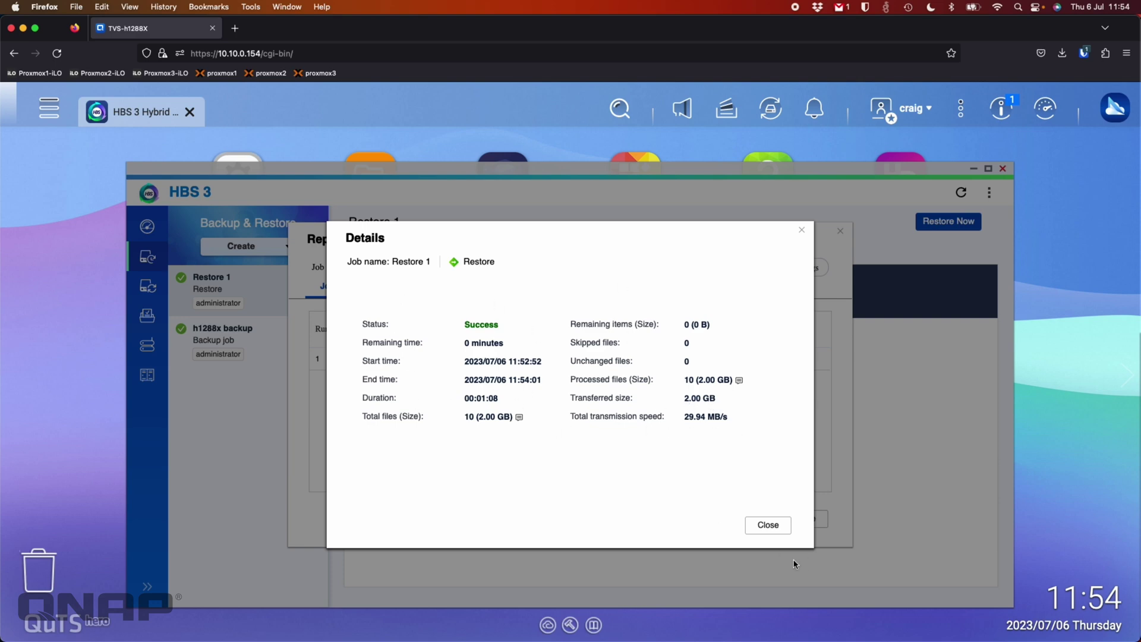
pyautogui.click(767, 525)
pyautogui.click(800, 520)
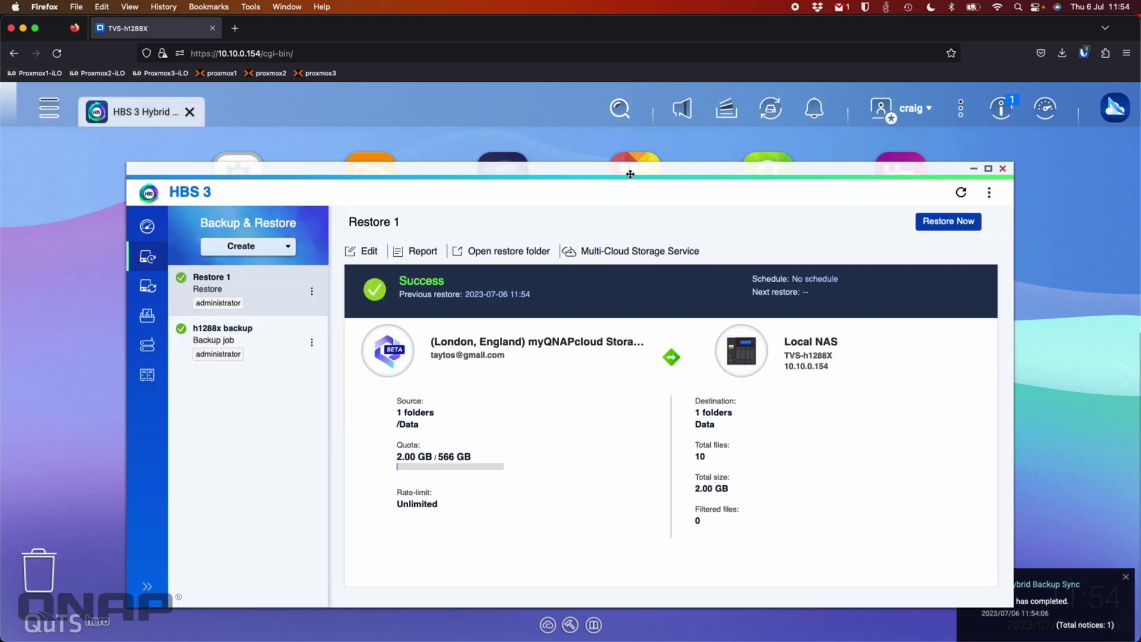
pyautogui.click(379, 165)
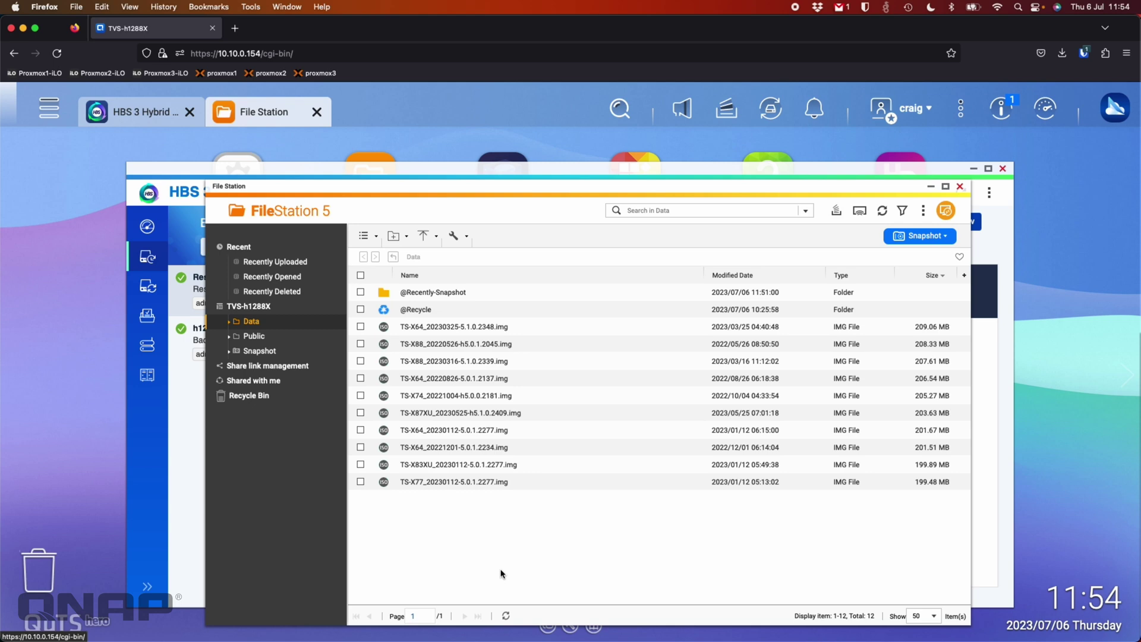
pyautogui.click(960, 186)
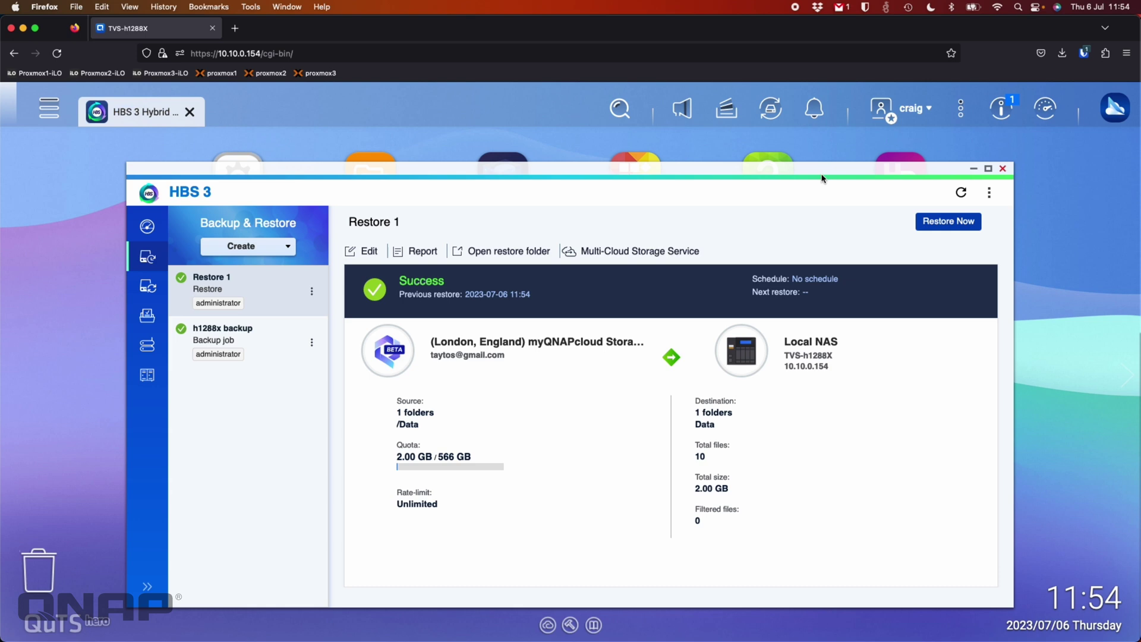